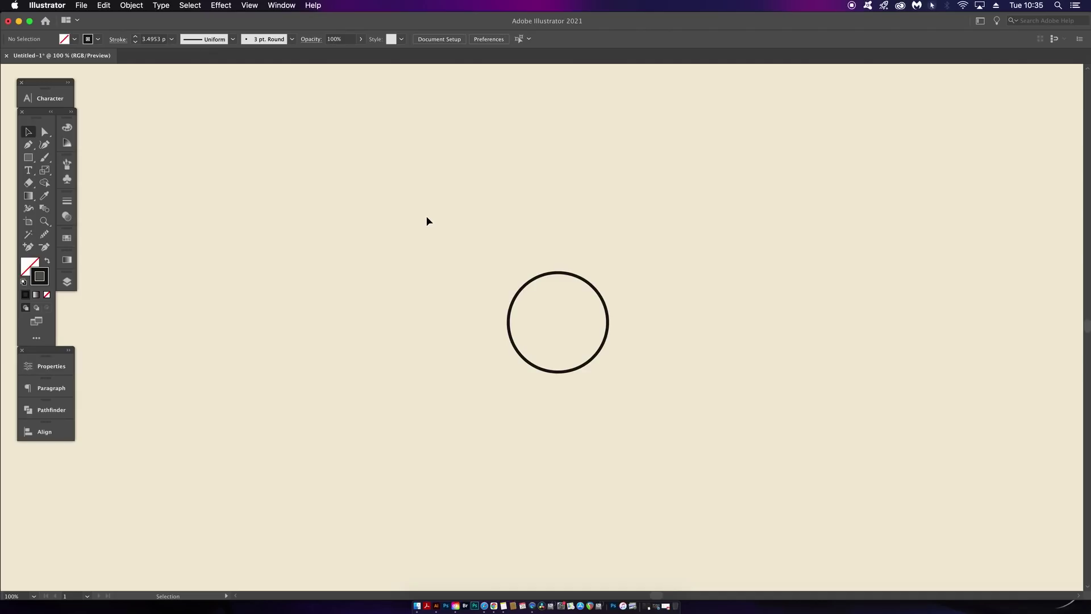
- Select the circle and view the Repeat Options dialog, then cancel it
{"action": "left_click_drag", "start_coordinate": [428, 219], "coordinate": [611, 365]}
{"action": "left_click", "coordinate": [131, 5]}
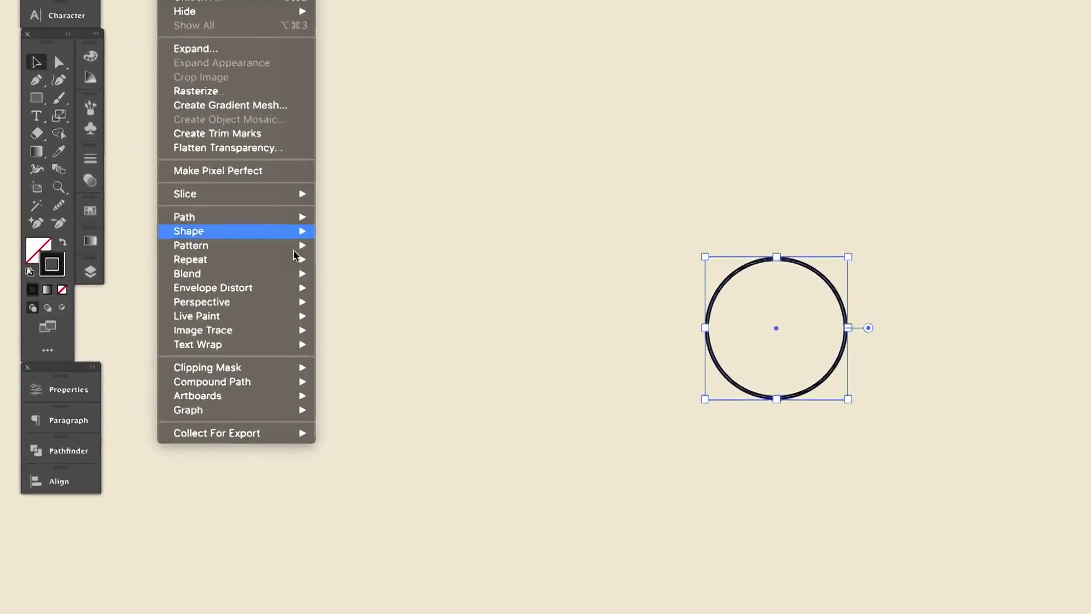
{"action": "mouse_move", "coordinate": [213, 273]}
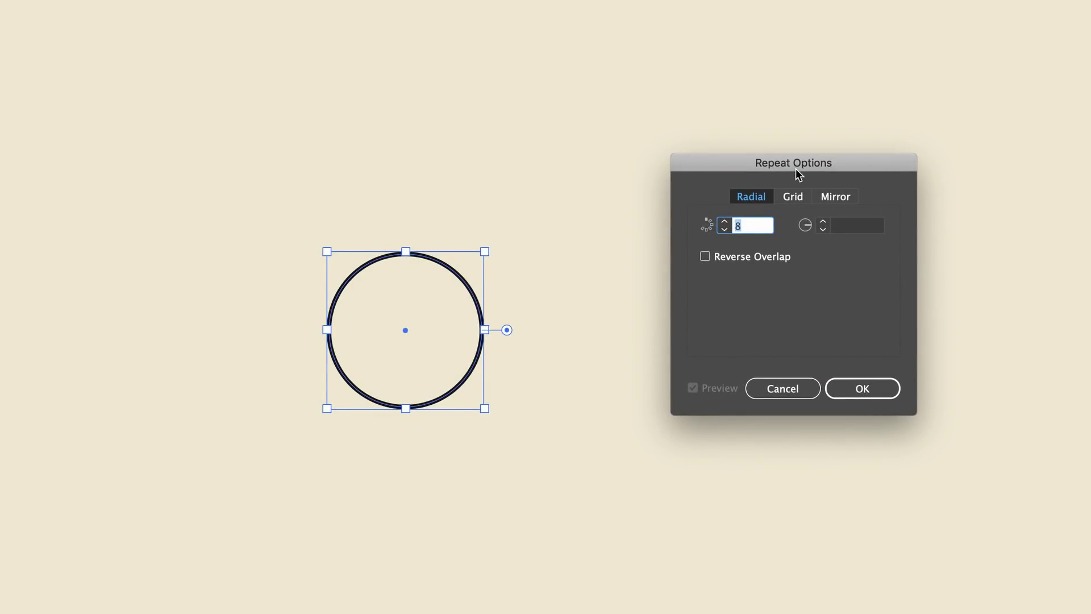
{"action": "left_click_drag", "start_coordinate": [795, 165], "coordinate": [840, 159]}
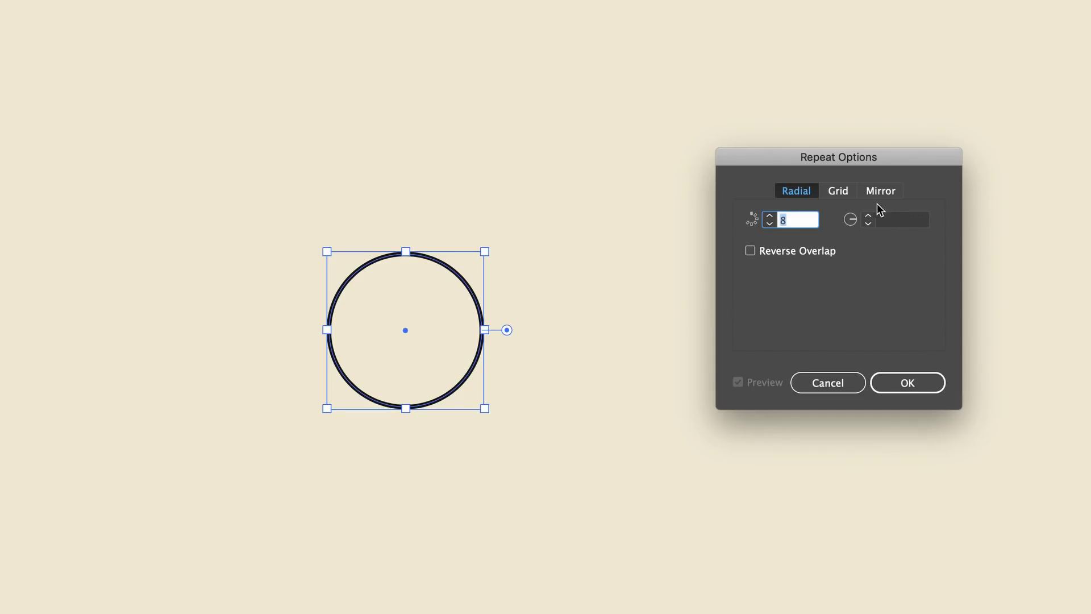
{"action": "left_click", "coordinate": [845, 383]}
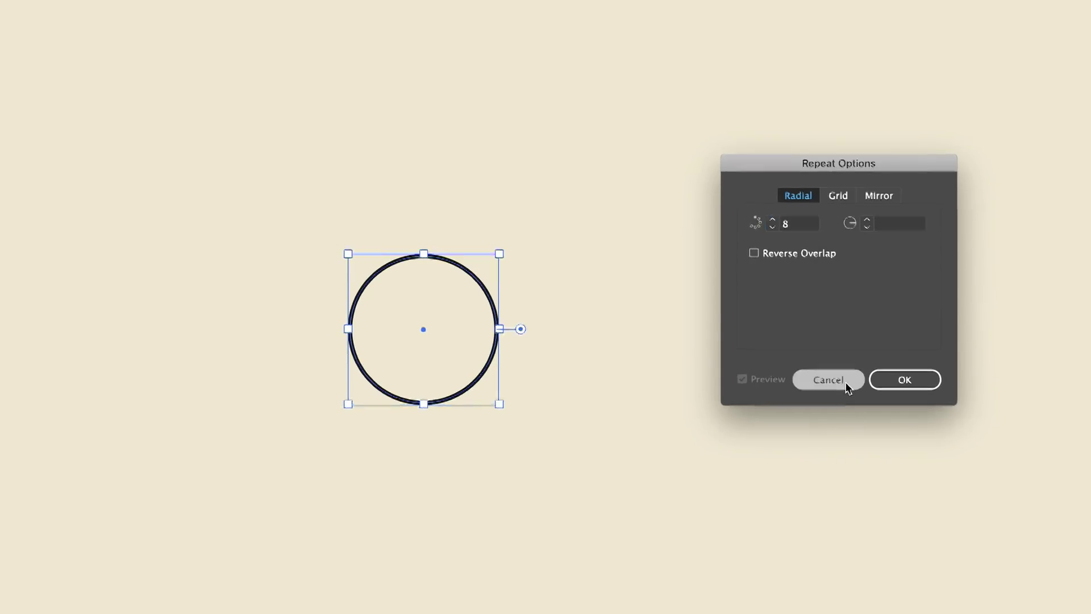
- Apply a Radial Repeat to the circle
{"action": "left_click", "coordinate": [123, 5]}
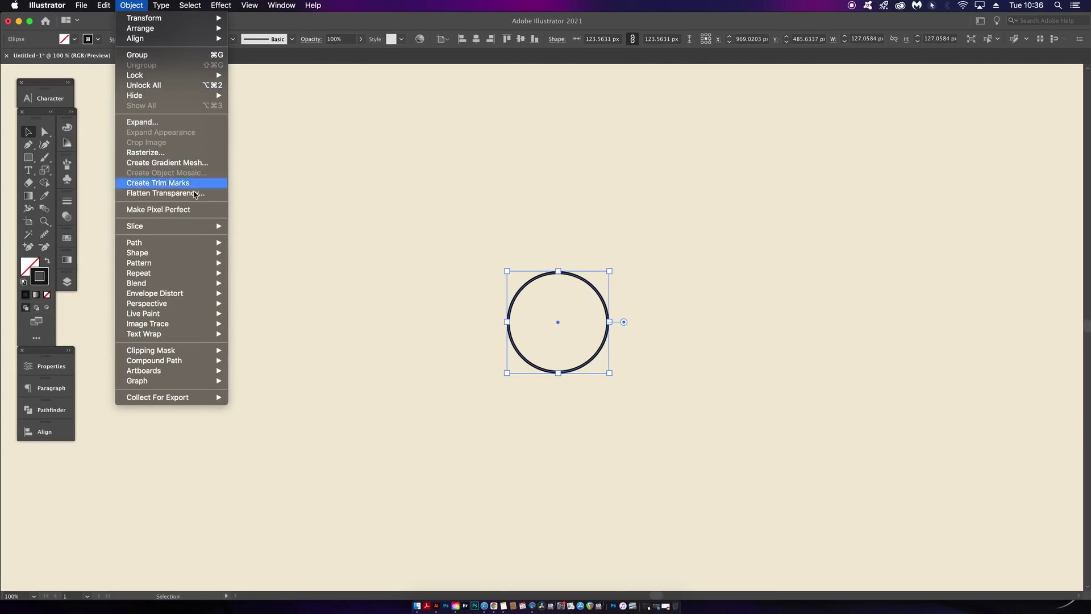
{"action": "mouse_move", "coordinate": [199, 273]}
{"action": "left_click", "coordinate": [263, 273]}
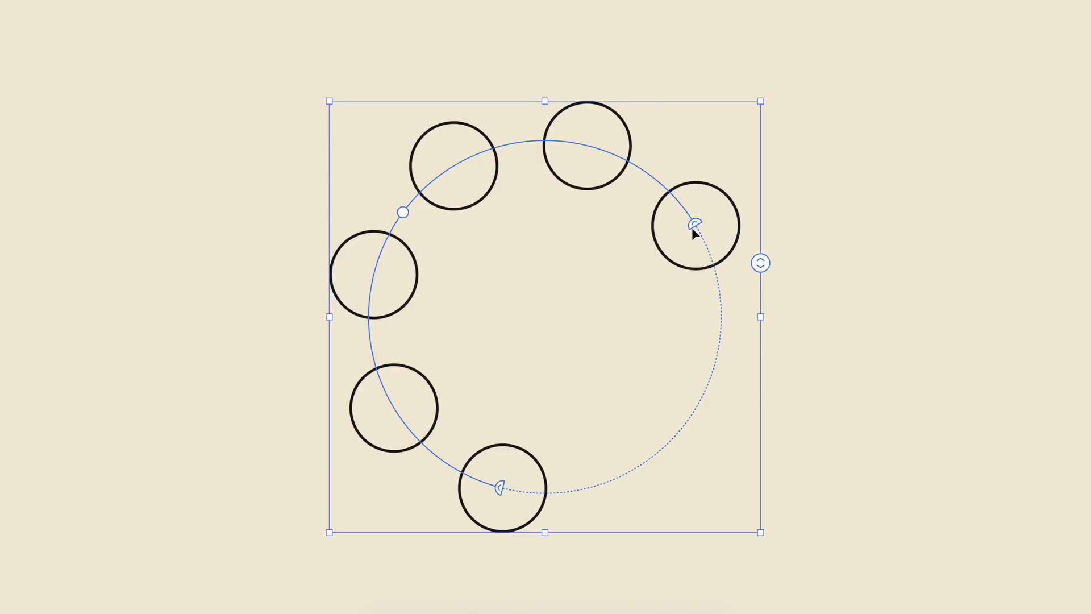
- Drag the radial handles to fill the ring with many circles and thin strokes to 0.25 pt
{"action": "left_click_drag", "start_coordinate": [694, 224], "coordinate": [561, 505]}
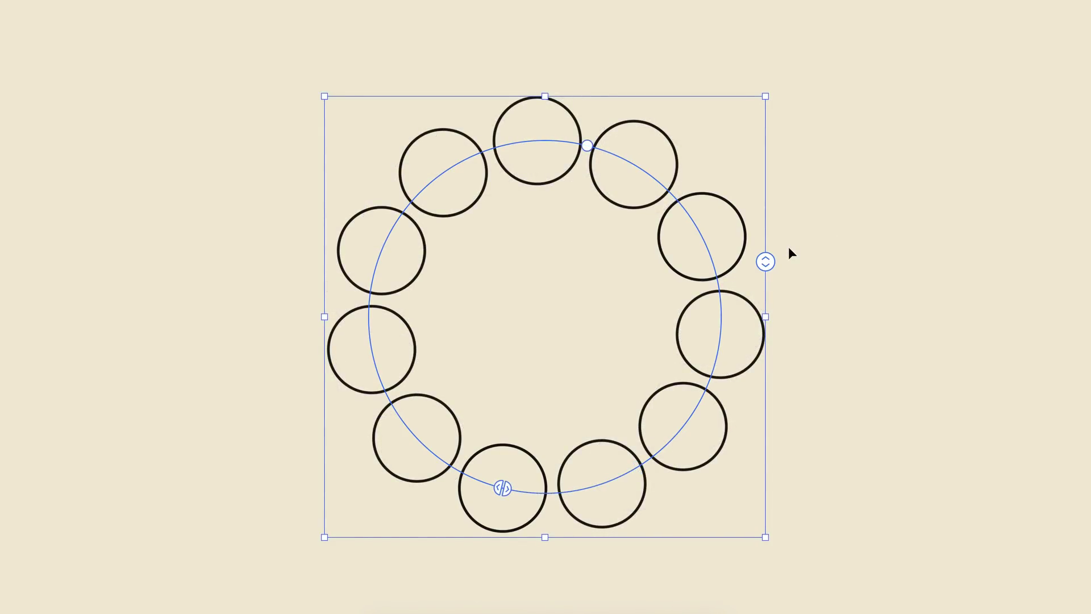
{"action": "left_click_drag", "start_coordinate": [765, 261], "coordinate": [680, 1]}
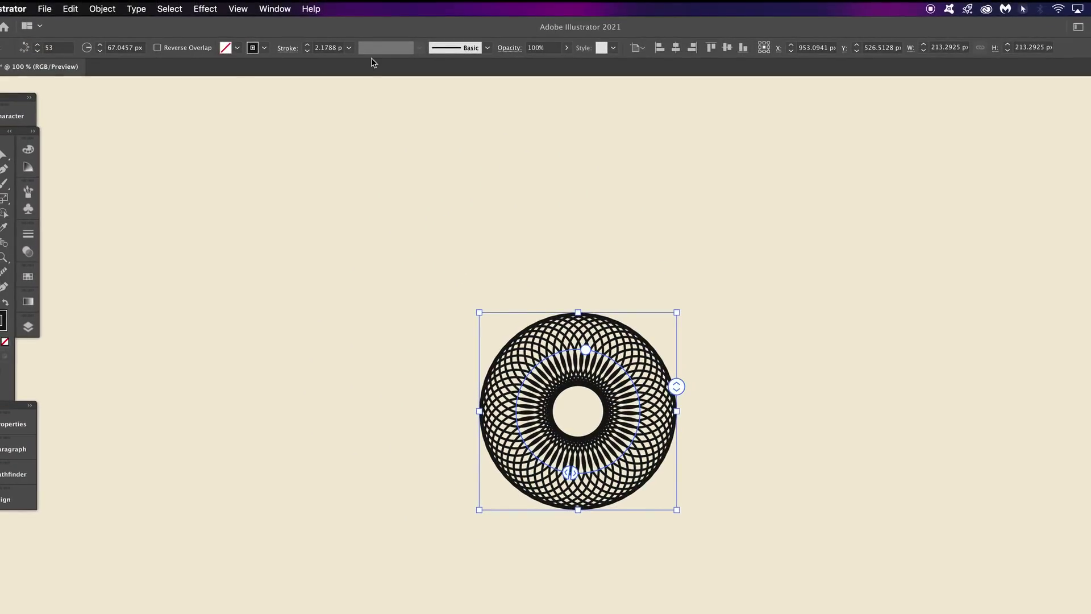
{"action": "left_click", "coordinate": [349, 48]}
{"action": "left_click", "coordinate": [363, 61]}
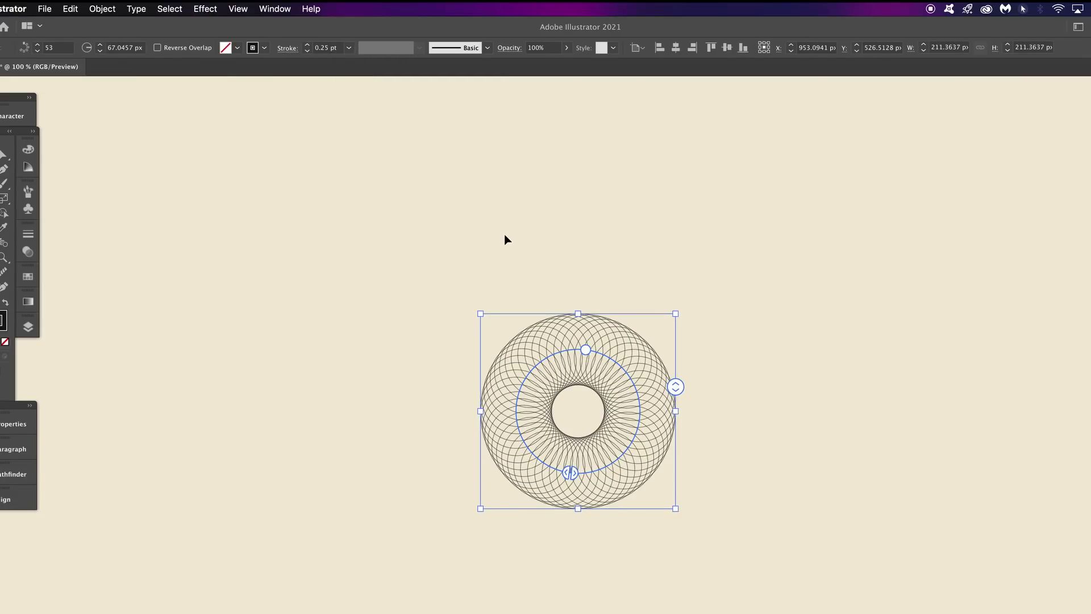
- Step the radial repeat's instance count up to 66 in the Control bar
{"action": "scroll", "coordinate": [657, 397], "scroll_direction": "up", "scroll_amount": 3}
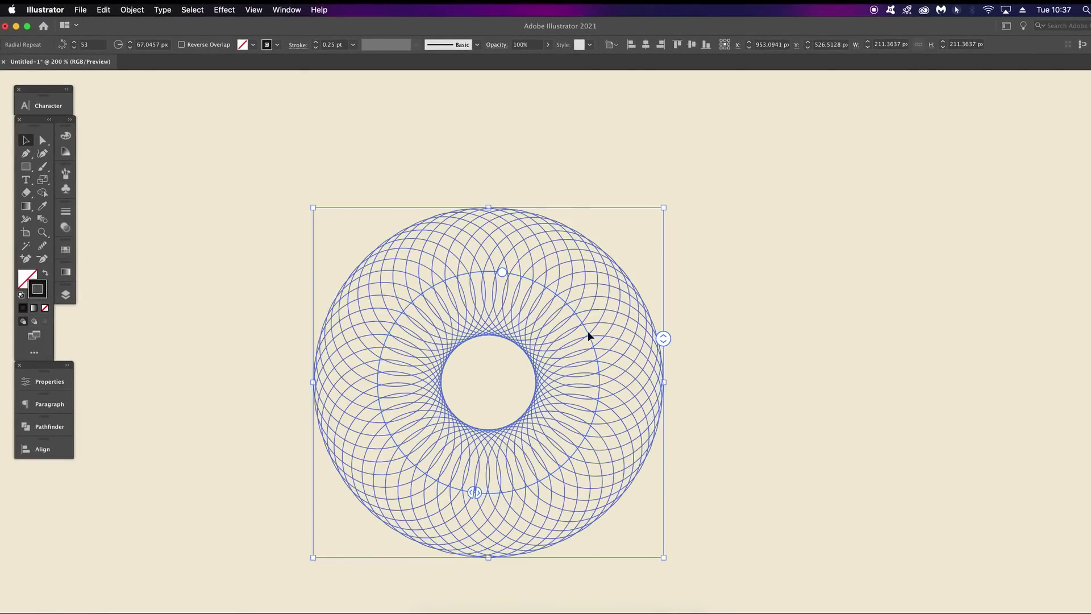
{"action": "left_click", "coordinate": [74, 42]}
{"action": "left_click", "coordinate": [73, 42]}
{"action": "left_click", "coordinate": [74, 42]}
{"action": "left_click", "coordinate": [74, 42]}
{"action": "left_click", "coordinate": [73, 42]}
{"action": "left_click", "coordinate": [74, 42]}
{"action": "left_click", "coordinate": [74, 42]}
{"action": "left_click", "coordinate": [74, 42]}
{"action": "left_click", "coordinate": [73, 42]}
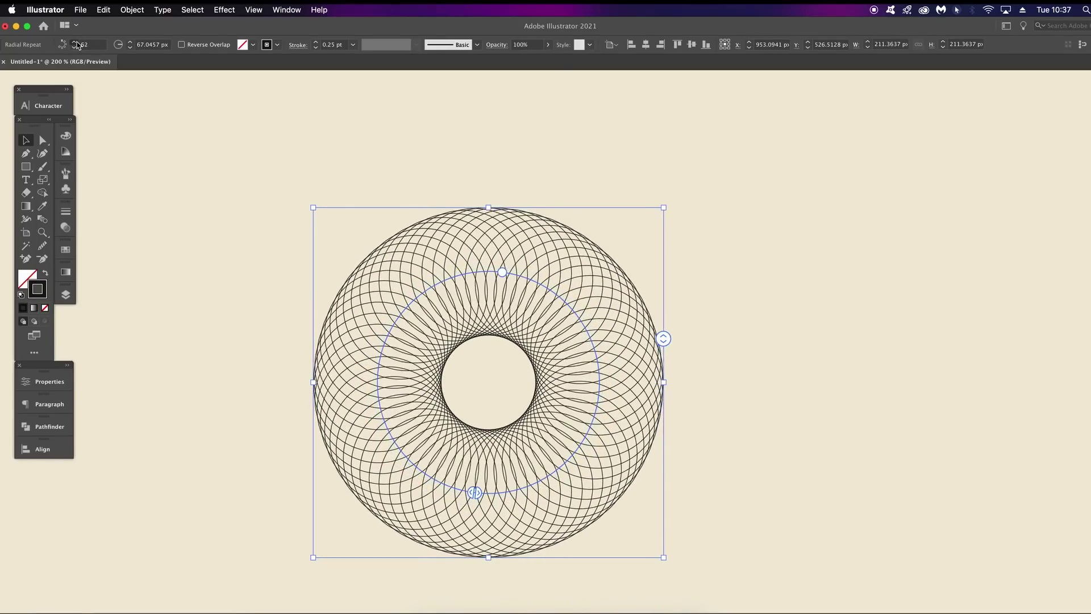
{"action": "left_click", "coordinate": [74, 42]}
{"action": "left_click", "coordinate": [74, 42]}
{"action": "left_click", "coordinate": [74, 42]}
{"action": "left_click", "coordinate": [74, 42]}
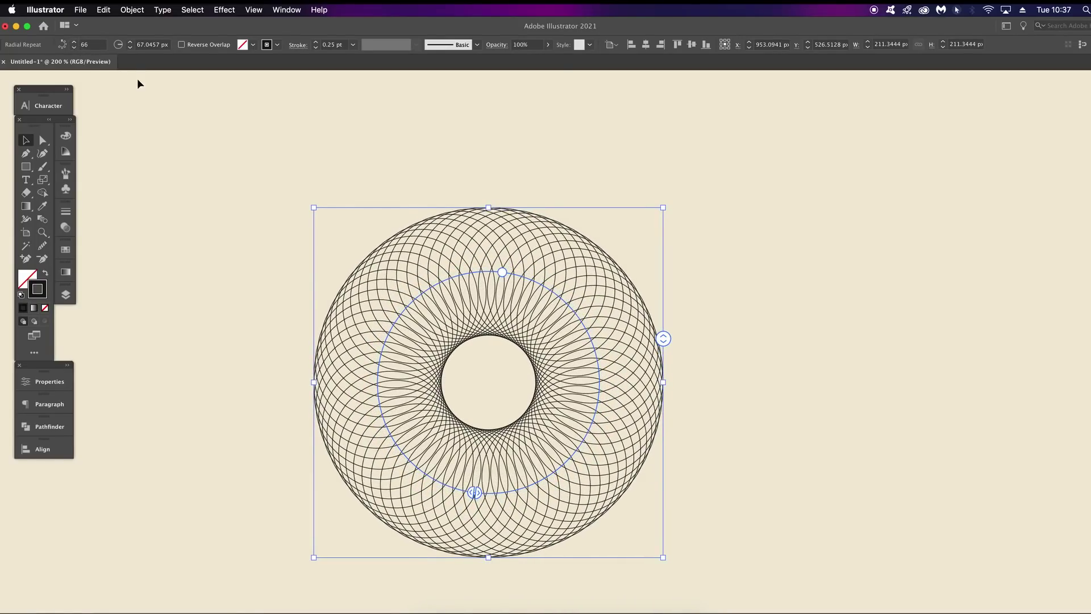
- Adjust the ring radius up and then down, settling at 64 px
{"action": "left_click", "coordinate": [130, 42]}
{"action": "left_click", "coordinate": [130, 42]}
{"action": "left_click", "coordinate": [131, 42]}
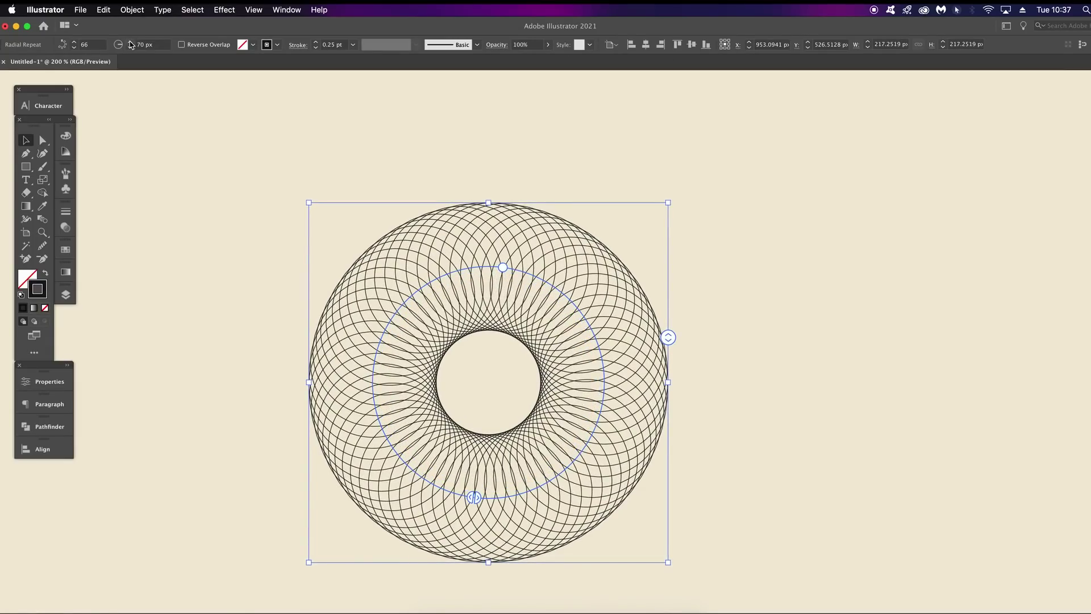
{"action": "left_click", "coordinate": [130, 49]}
{"action": "left_click", "coordinate": [130, 48]}
{"action": "left_click", "coordinate": [130, 48]}
{"action": "left_click", "coordinate": [130, 48]}
{"action": "left_click", "coordinate": [130, 48]}
{"action": "left_click", "coordinate": [130, 48]}
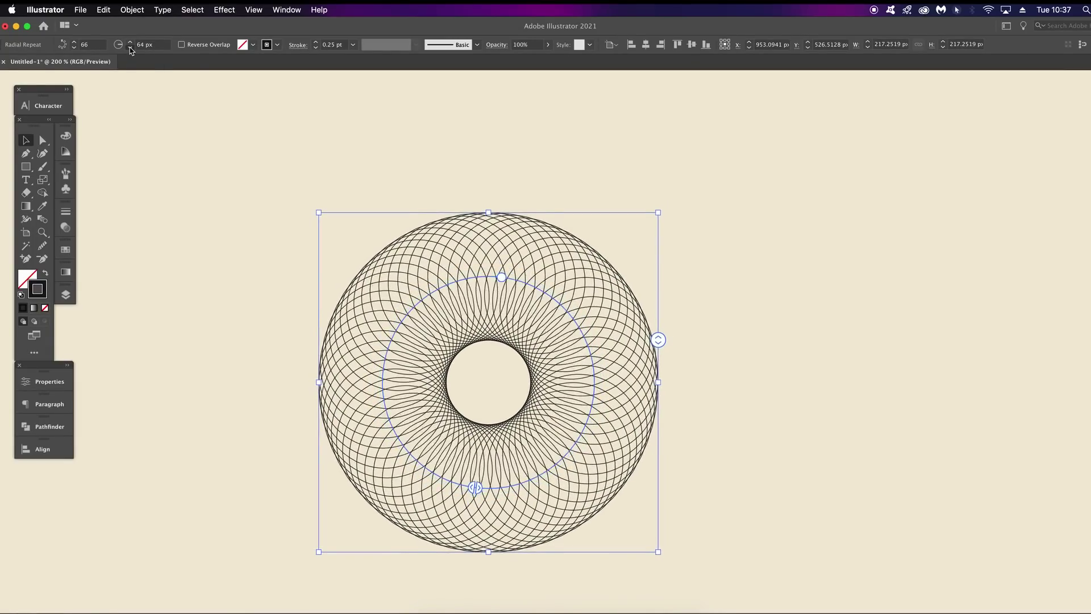
{"action": "left_click", "coordinate": [131, 48]}
{"action": "left_click", "coordinate": [130, 48]}
{"action": "left_click", "coordinate": [130, 48]}
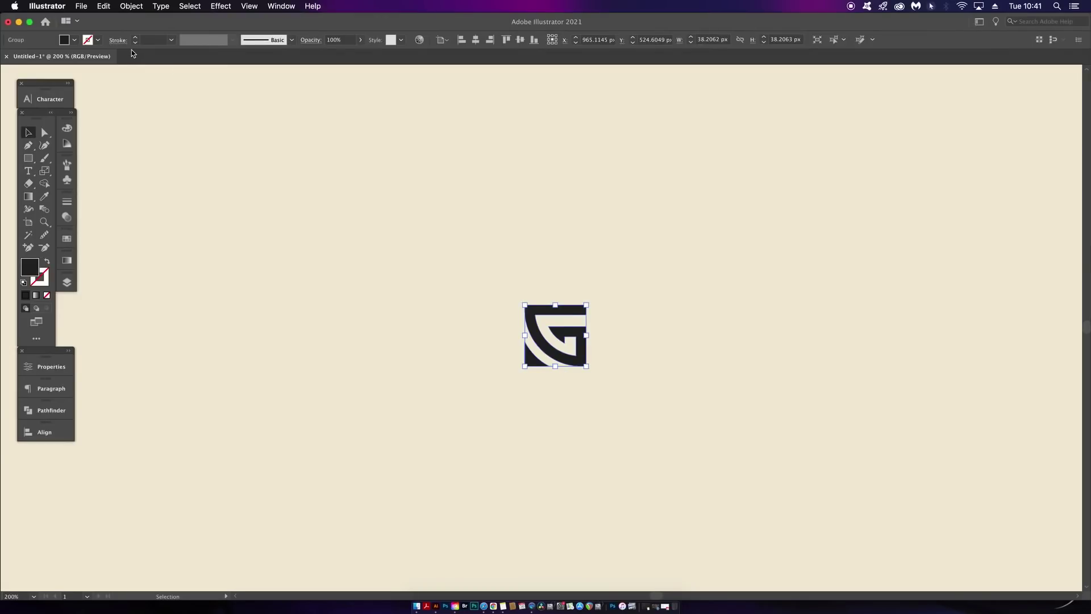
- Apply a Grid Repeat to the black G and reselect the grid
{"action": "left_click", "coordinate": [131, 6]}
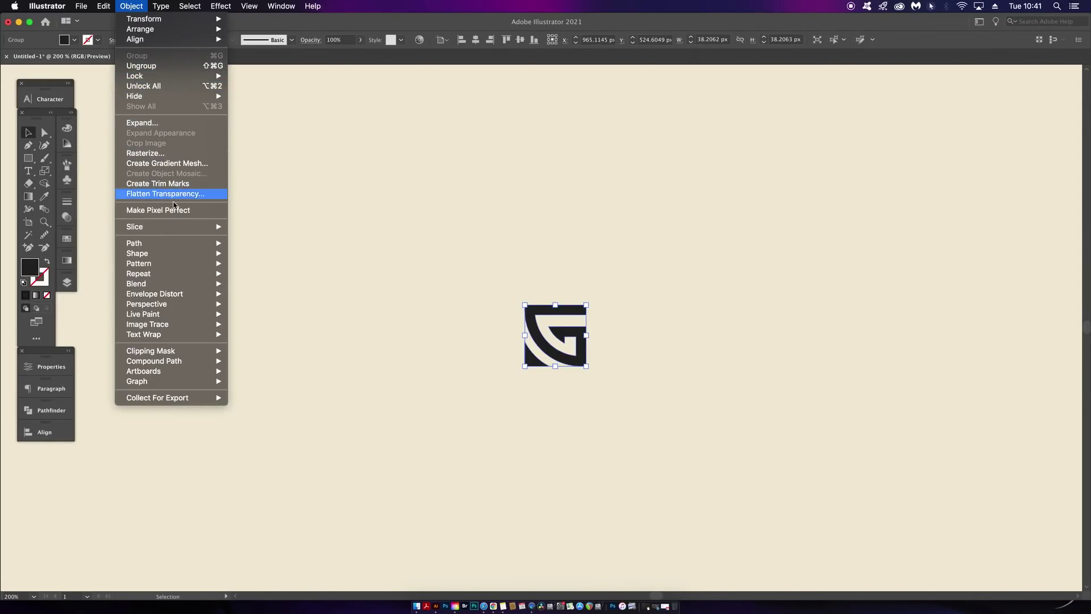
{"action": "mouse_move", "coordinate": [177, 284]}
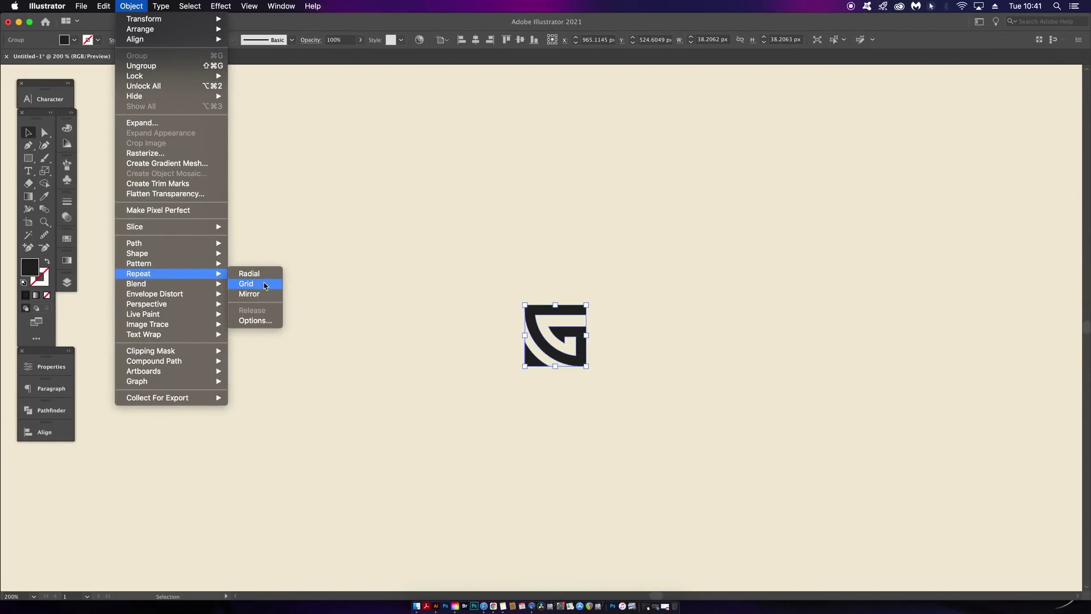
{"action": "left_click", "coordinate": [268, 283]}
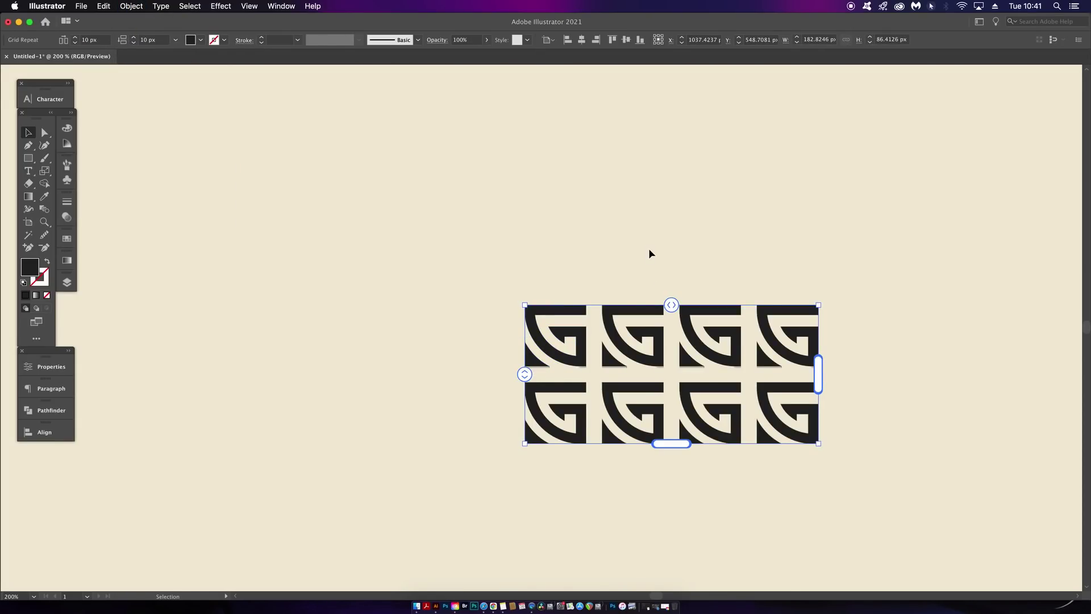
{"action": "scroll", "coordinate": [680, 441], "scroll_direction": "right", "scroll_amount": 3}
{"action": "scroll", "coordinate": [679, 441], "scroll_direction": "down", "scroll_amount": 1}
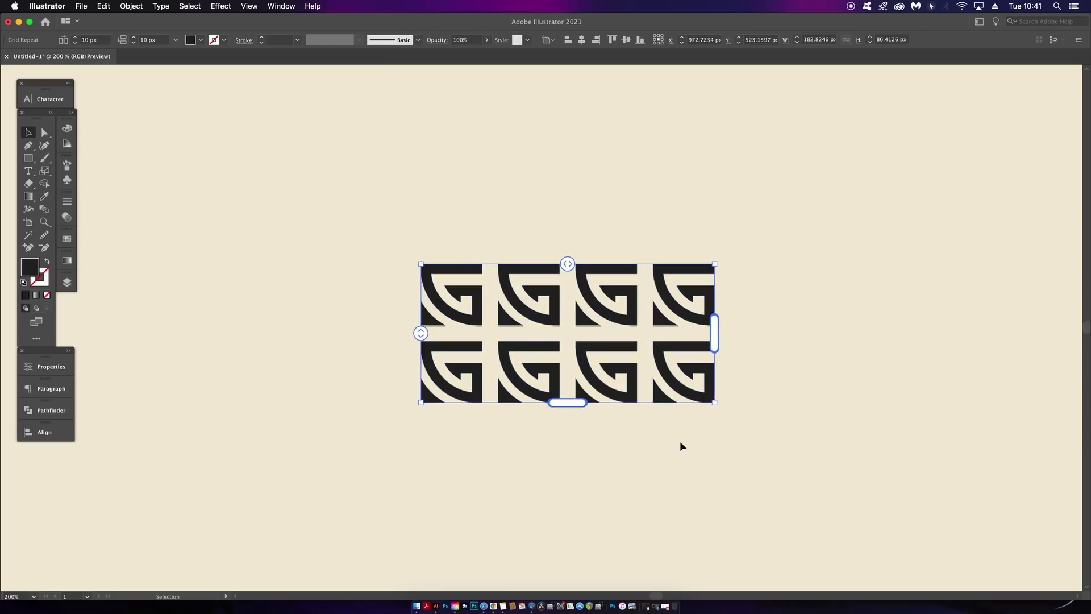
{"action": "left_click", "coordinate": [679, 443]}
{"action": "scroll", "coordinate": [561, 348], "scroll_direction": "up", "scroll_amount": 3}
{"action": "scroll", "coordinate": [561, 352], "scroll_direction": "down", "scroll_amount": 1}
{"action": "left_click", "coordinate": [561, 352]}
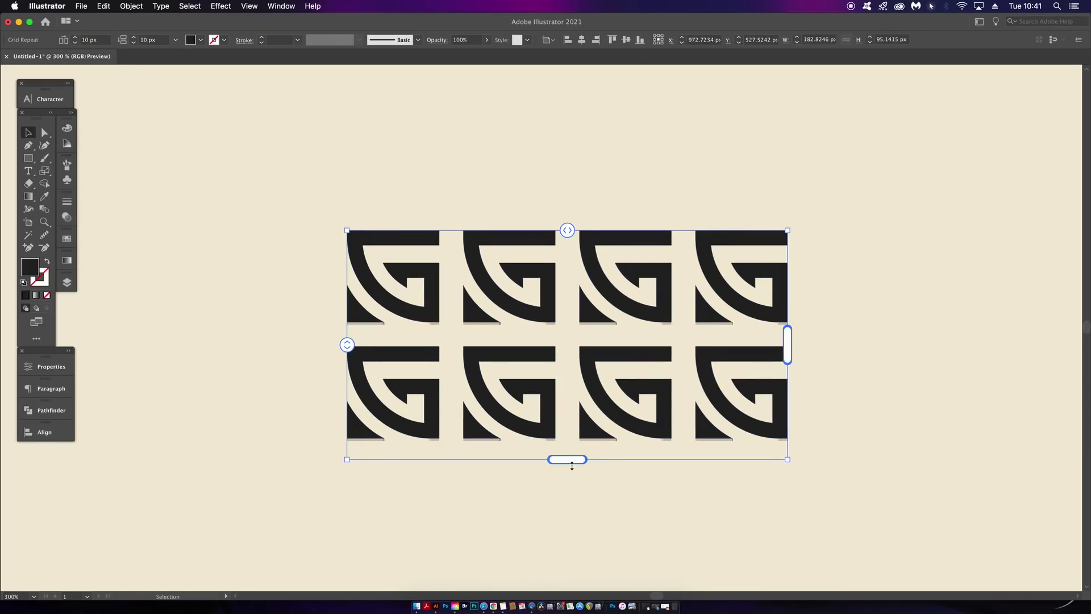
- Drag the grid handles to a tight 4×4 layout with the gaps closed
{"action": "left_click_drag", "start_coordinate": [572, 466], "coordinate": [566, 557]}
{"action": "left_click_drag", "start_coordinate": [789, 389], "coordinate": [790, 391]}
{"action": "left_click_drag", "start_coordinate": [569, 230], "coordinate": [546, 232]}
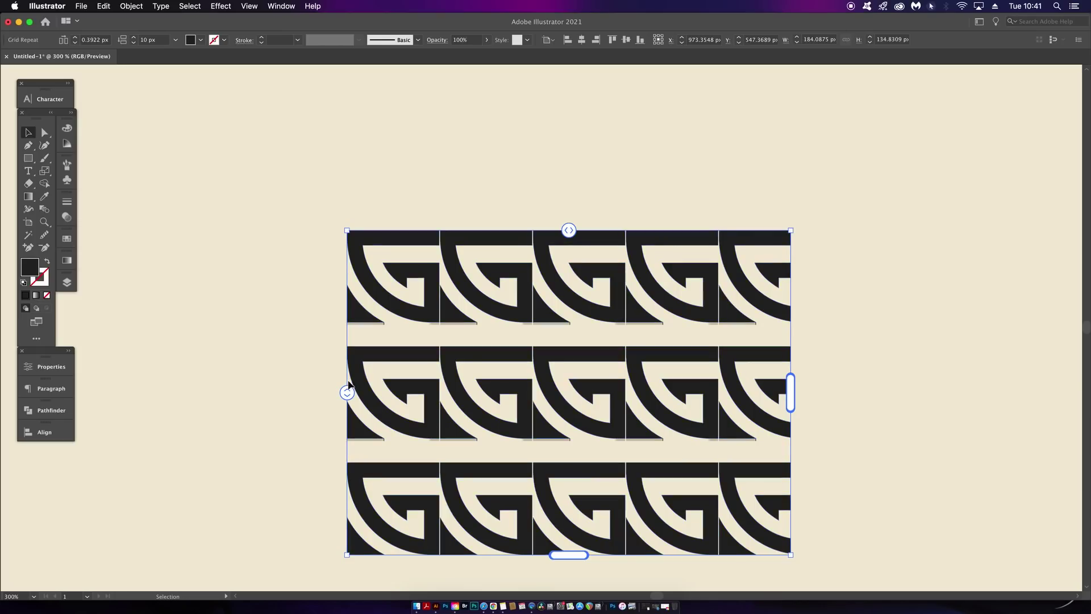
{"action": "left_click_drag", "start_coordinate": [346, 385], "coordinate": [348, 370]}
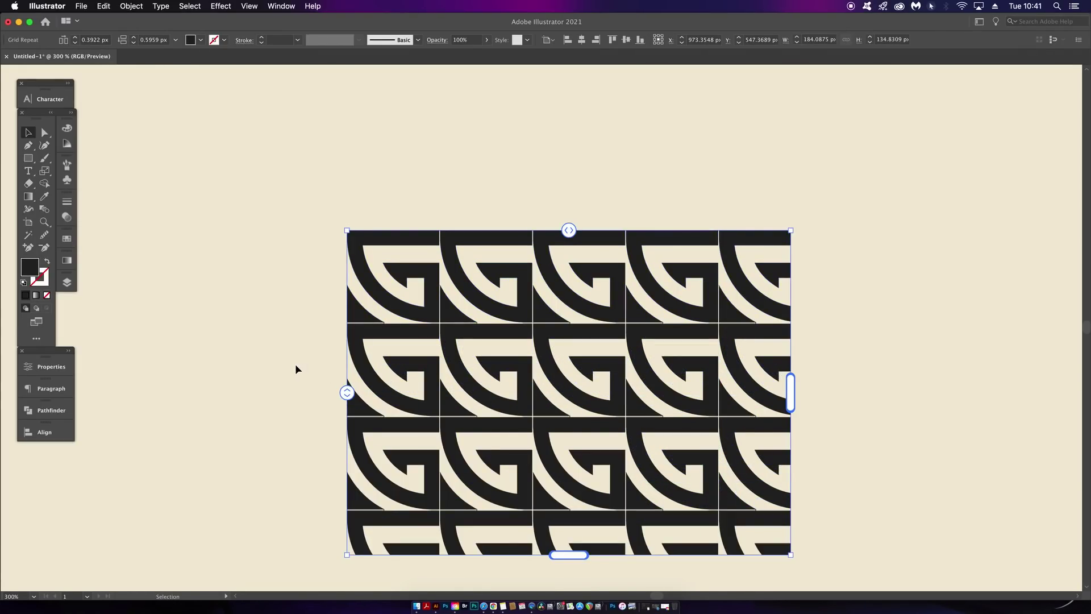
{"action": "scroll", "coordinate": [750, 398], "scroll_direction": "down", "scroll_amount": 1}
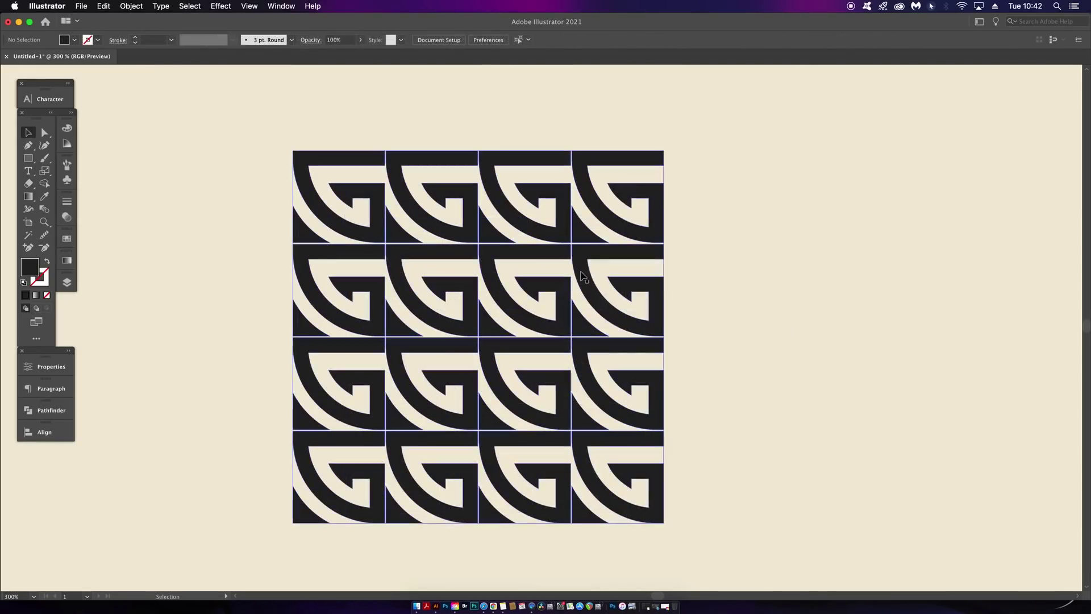
{"action": "left_click", "coordinate": [583, 276]}
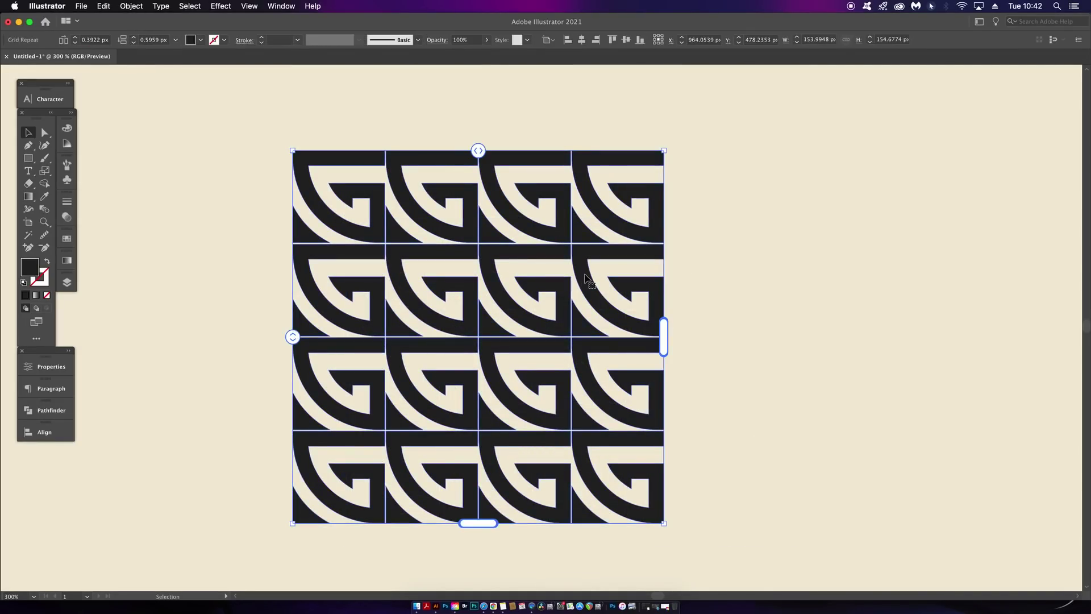
- Change the G grid's fill to a light blue in the Color Picker
{"action": "double_click", "coordinate": [30, 266]}
{"action": "left_click", "coordinate": [970, 297]}
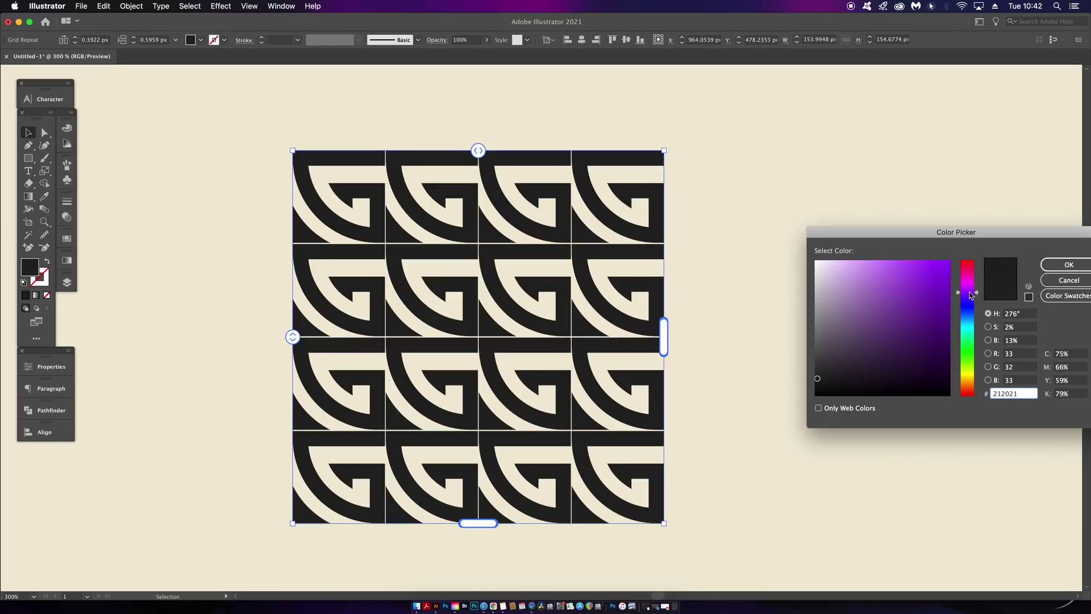
{"action": "left_click_drag", "start_coordinate": [970, 303], "coordinate": [970, 312]}
{"action": "left_click", "coordinate": [887, 268]}
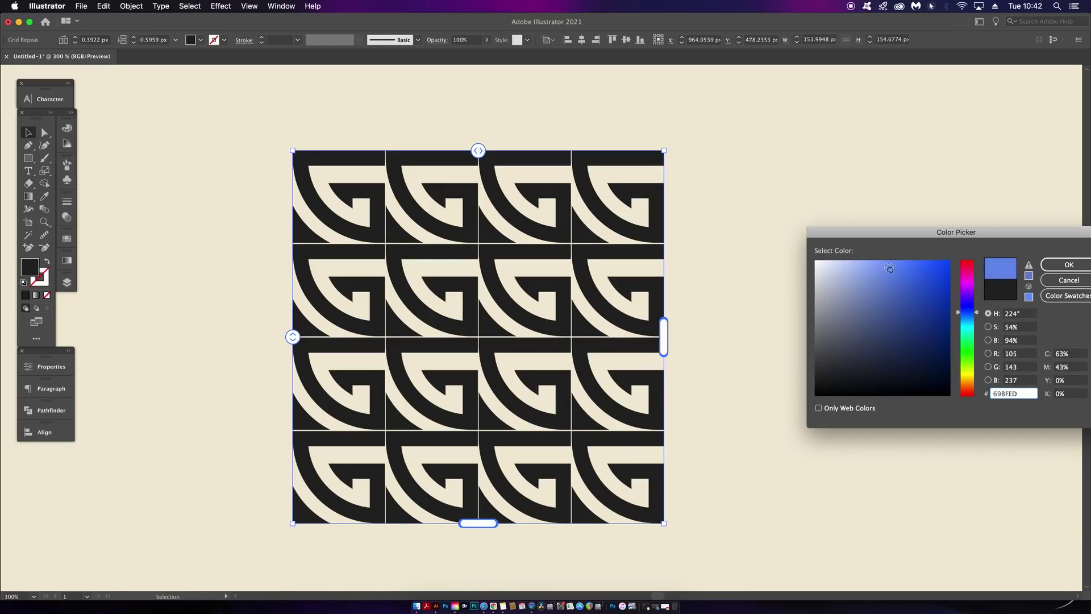
{"action": "left_click", "coordinate": [1055, 265]}
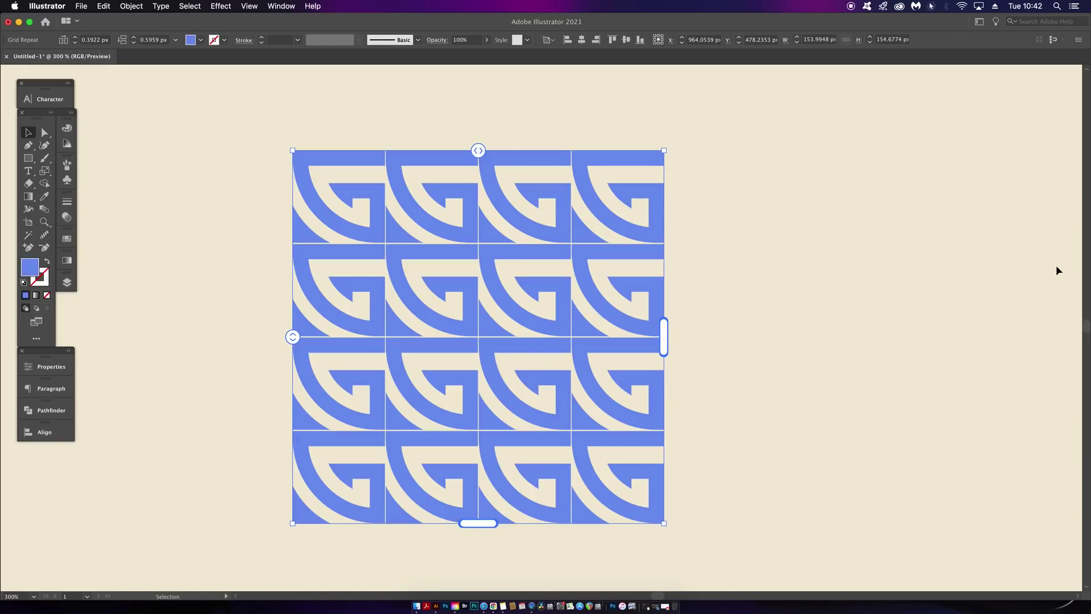
{"action": "left_click", "coordinate": [898, 257]}
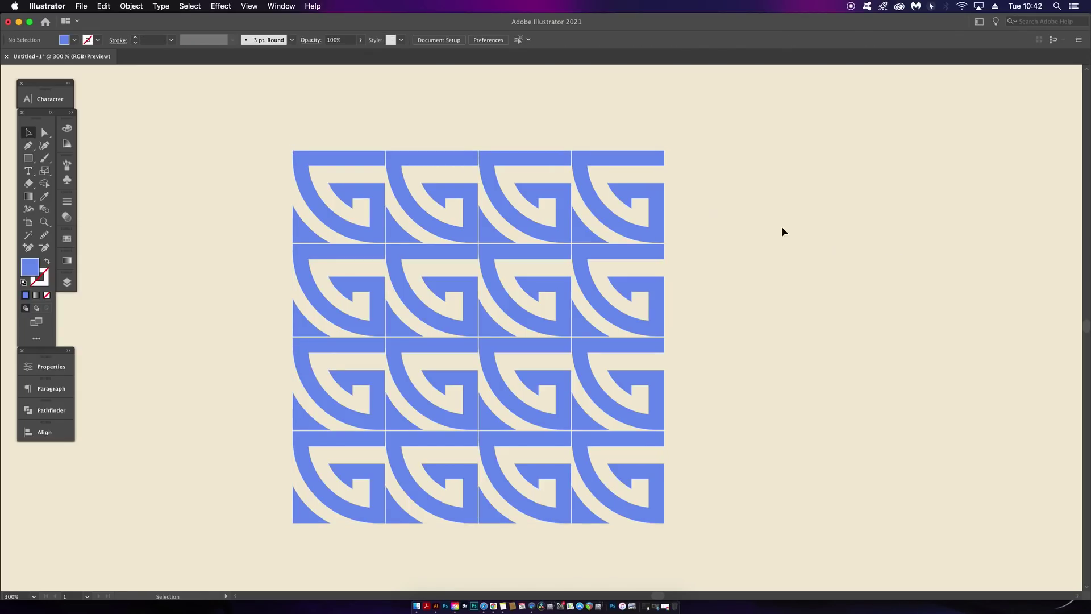
{"action": "left_click", "coordinate": [513, 166]}
- Expand the grid repeat into ordinary artwork, including object and fill
{"action": "left_click", "coordinate": [135, 4]}
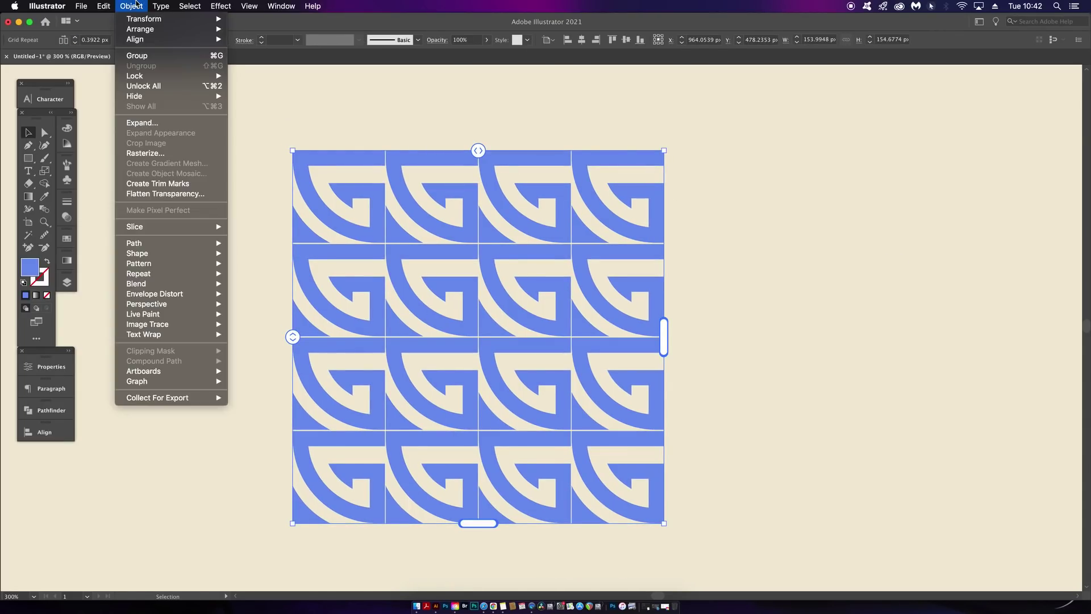
{"action": "left_click", "coordinate": [170, 123]}
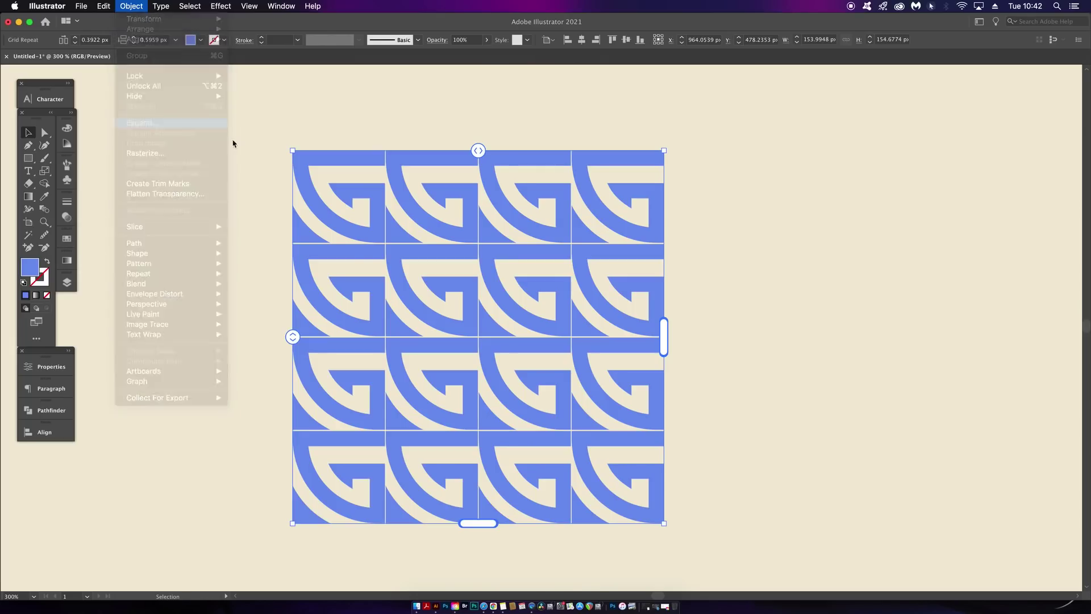
{"action": "left_click_drag", "start_coordinate": [441, 193], "coordinate": [764, 213]}
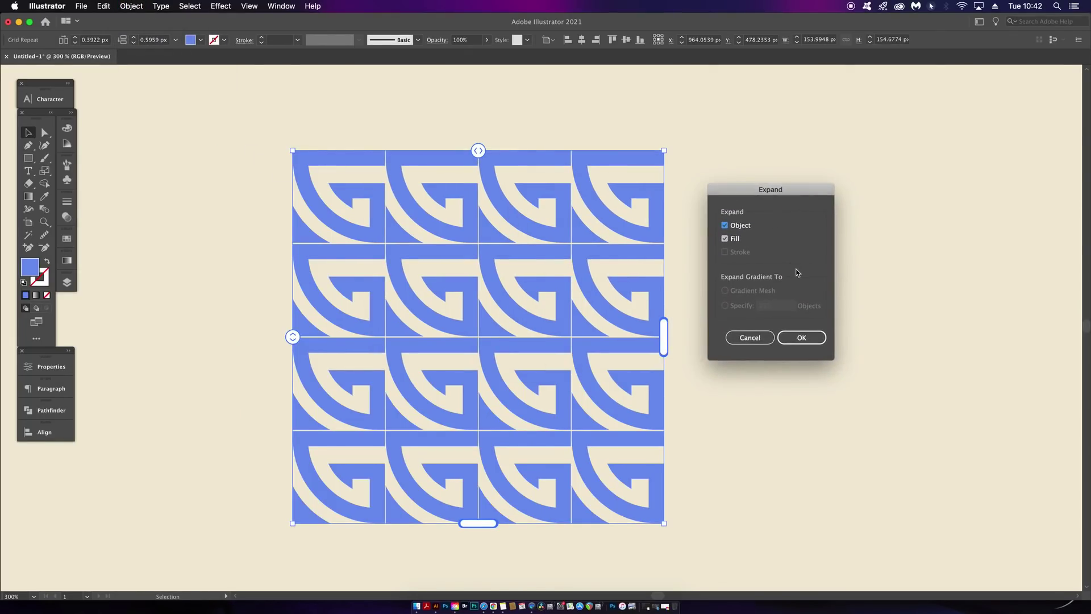
{"action": "left_click", "coordinate": [801, 339]}
{"action": "left_click", "coordinate": [760, 328]}
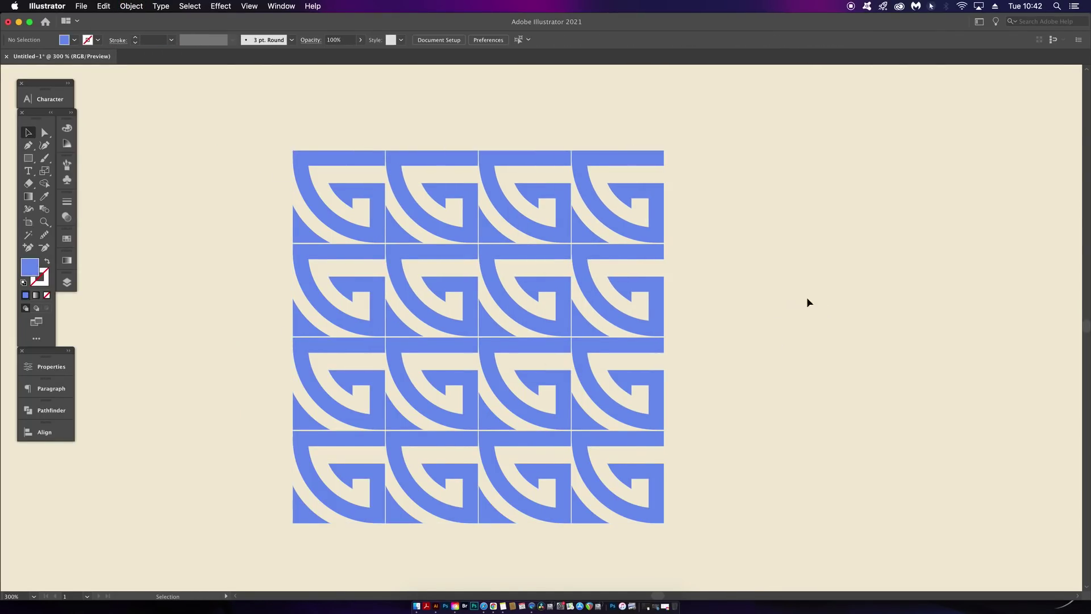
{"action": "left_click", "coordinate": [657, 299]}
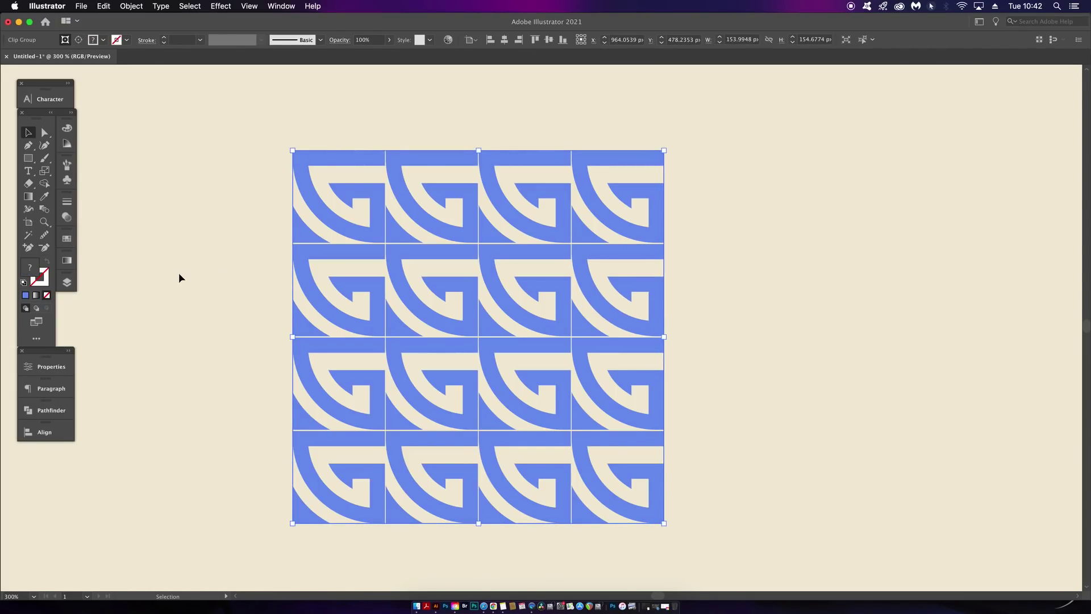
- Divide the expanded artwork with Pathfinder and ungroup the pieces
{"action": "left_click", "coordinate": [61, 411]}
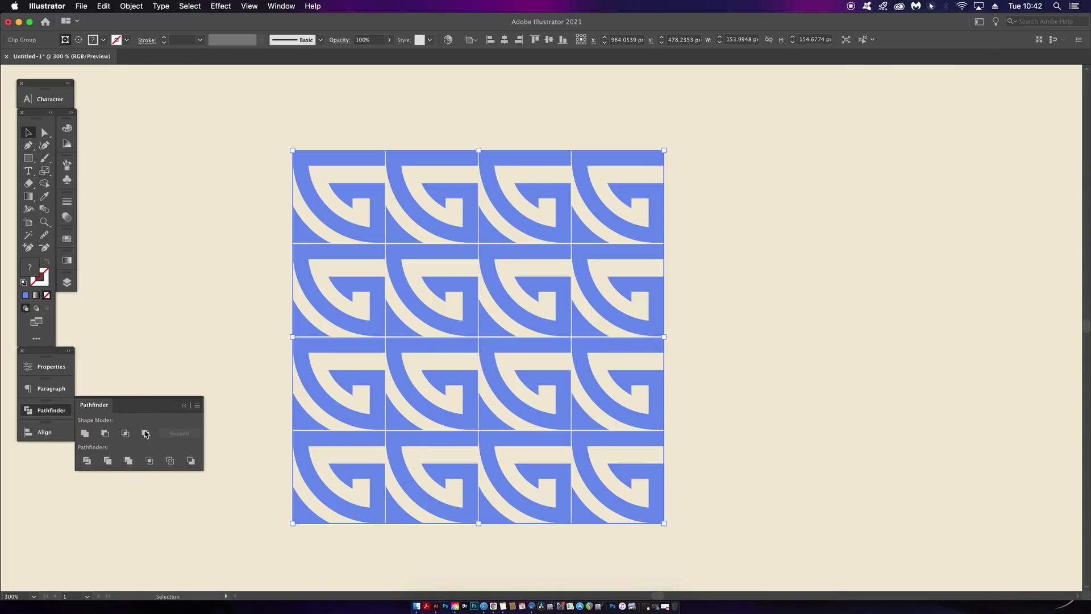
{"action": "left_click", "coordinate": [87, 460]}
{"action": "left_click", "coordinate": [131, 6]}
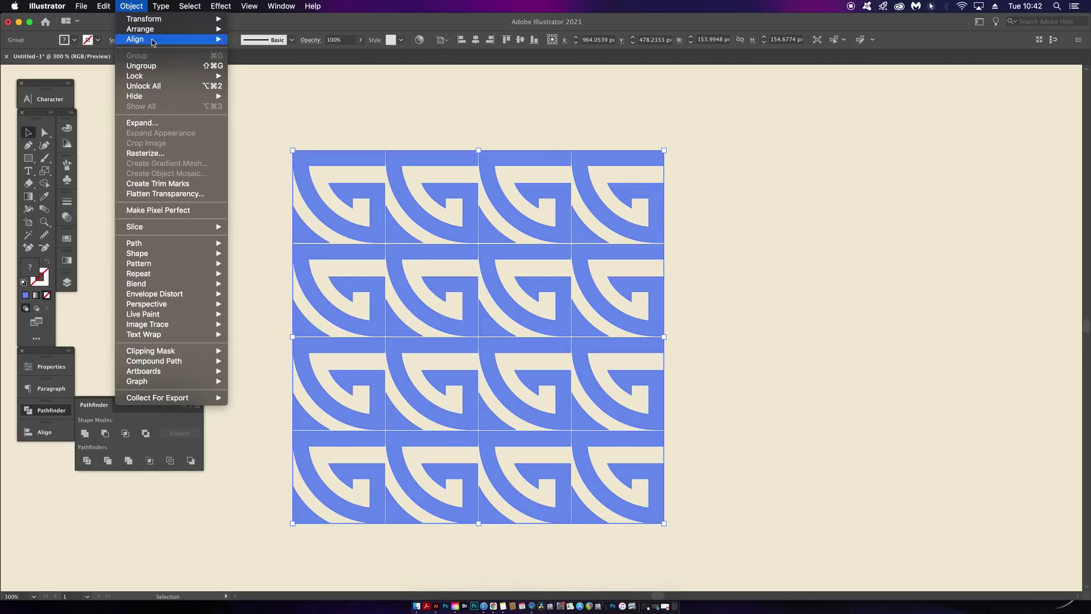
{"action": "left_click", "coordinate": [139, 69]}
{"action": "left_click", "coordinate": [301, 114]}
- Test-move a tile and a triangle piece, undoing each move, then deselect
{"action": "left_click_drag", "start_coordinate": [318, 153], "coordinate": [303, 149]}
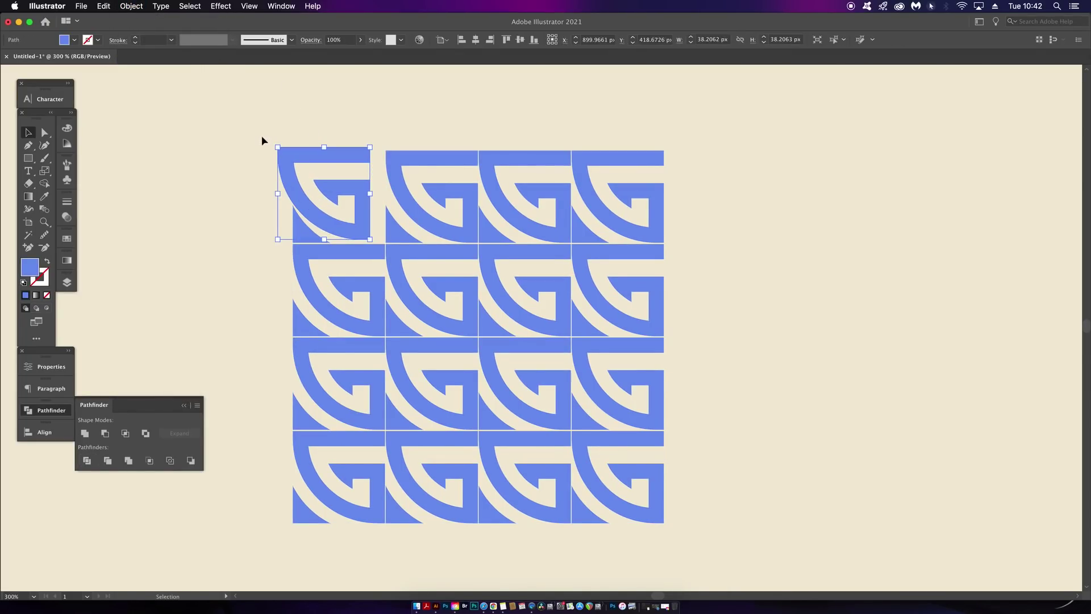
{"action": "key", "text": "cmd+z"}
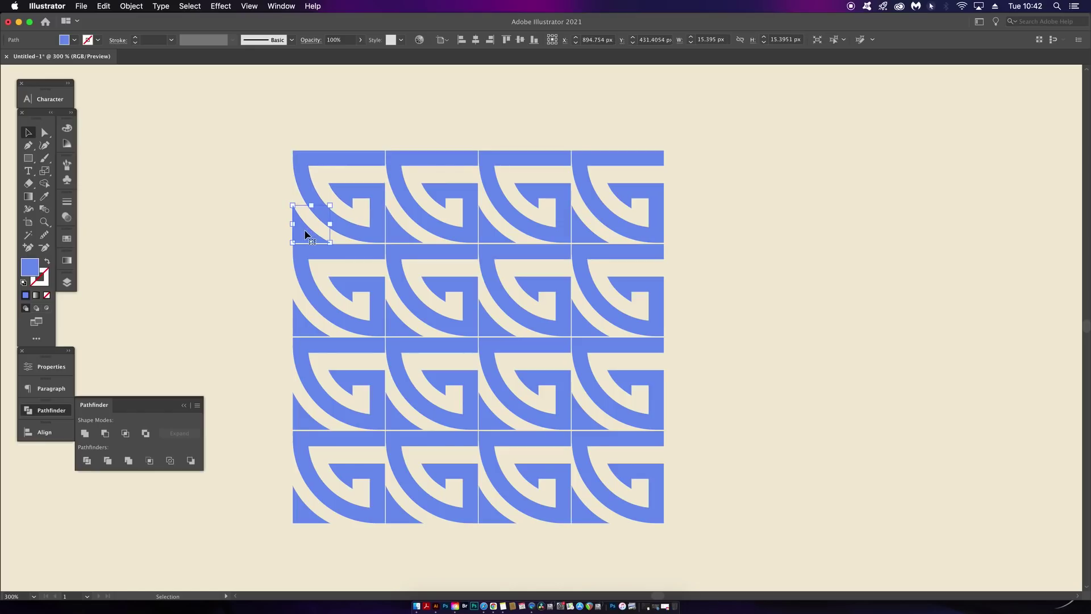
{"action": "left_click_drag", "start_coordinate": [312, 233], "coordinate": [253, 234]}
{"action": "key", "text": "cmd+z"}
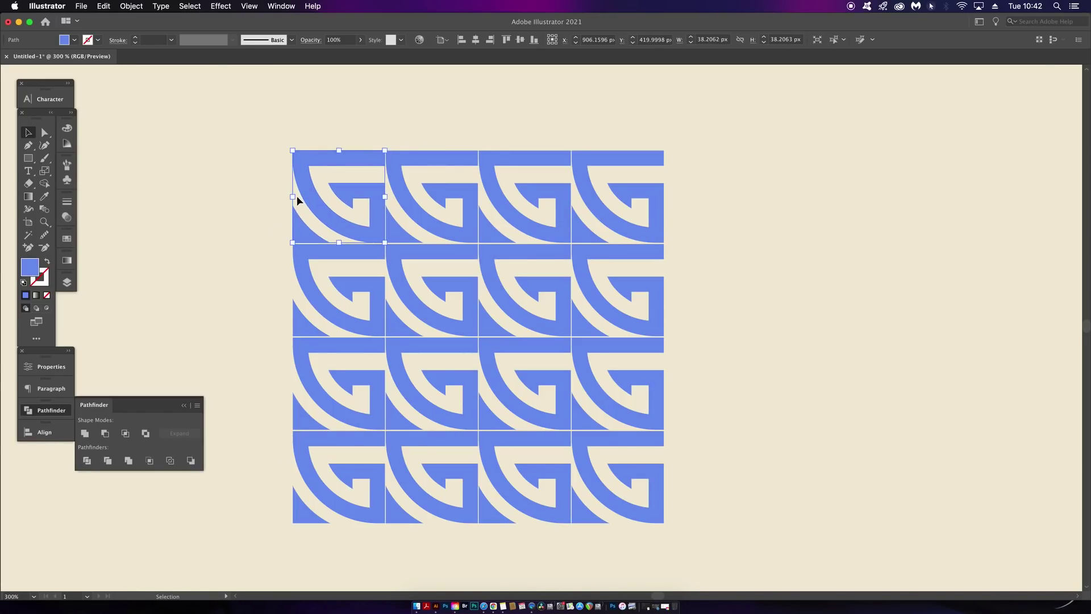
{"action": "left_click", "coordinate": [301, 206]}
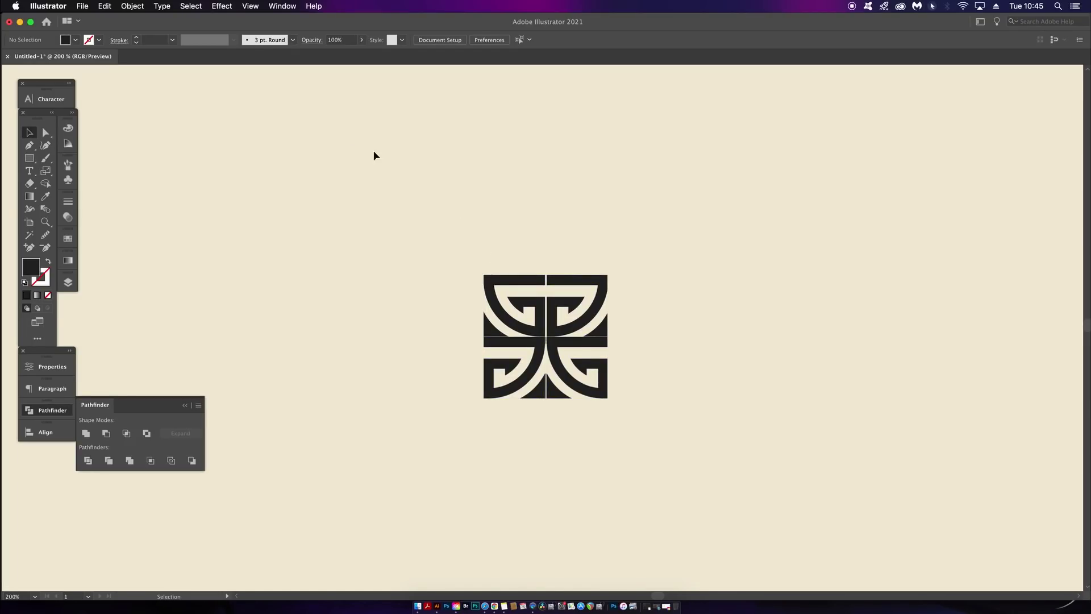
- In the G logo's Repeat Options, toggle the row and column flips and set vertical spacing to 1 px
{"action": "key", "text": "cmd+a"}
{"action": "left_click", "coordinate": [136, 5]}
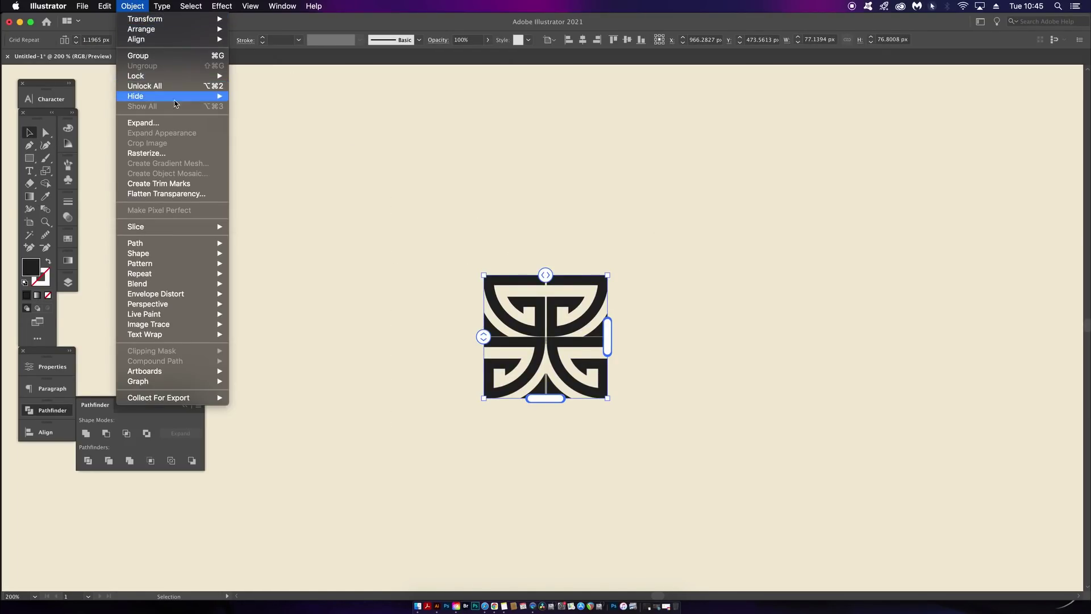
{"action": "mouse_move", "coordinate": [202, 273]}
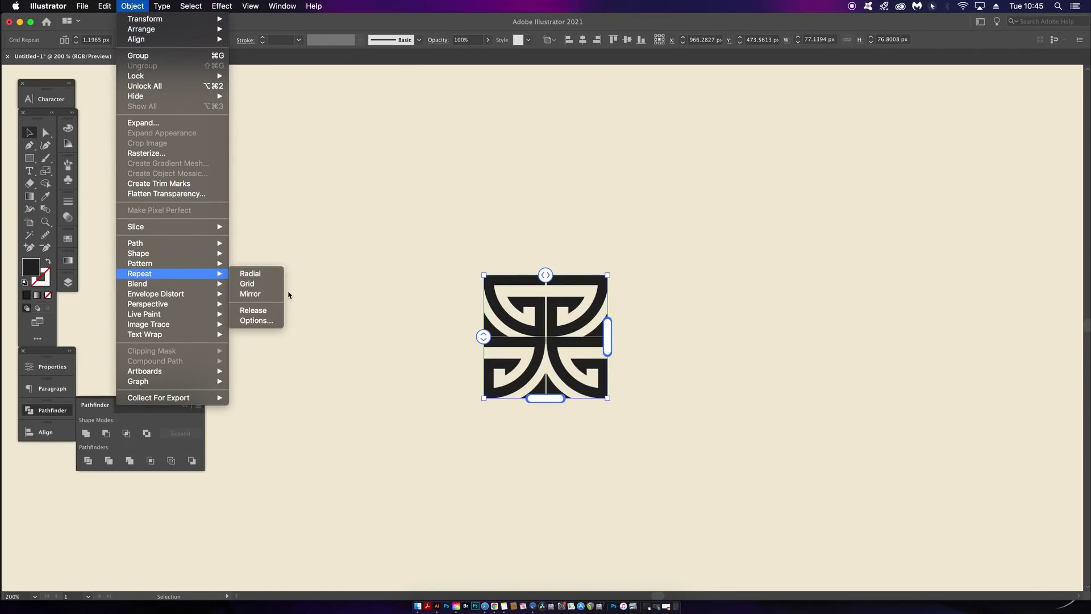
{"action": "left_click", "coordinate": [275, 322]}
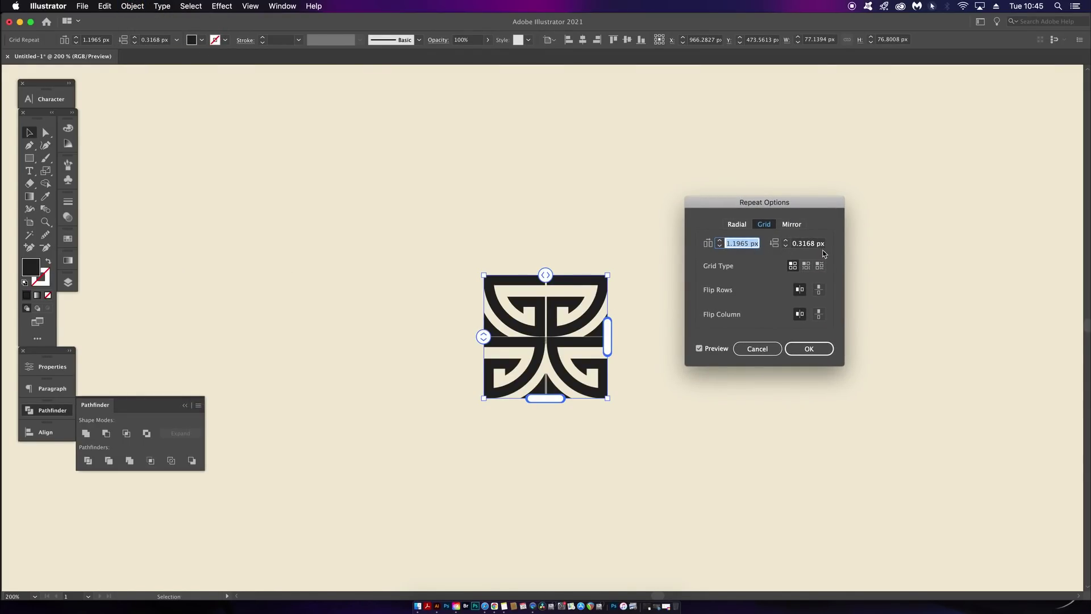
{"action": "left_click", "coordinate": [818, 313]}
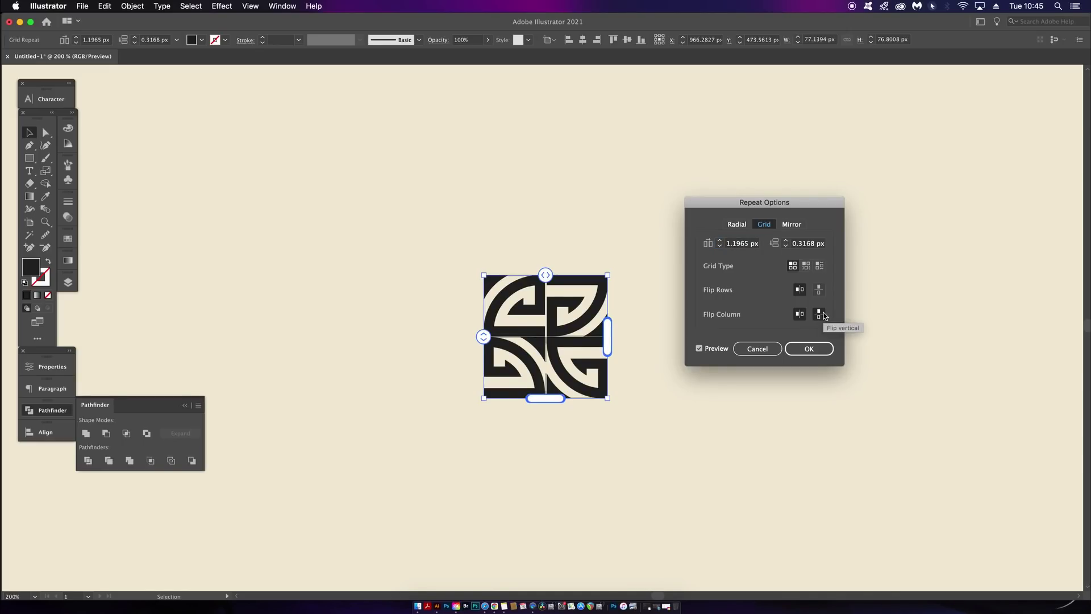
{"action": "left_click", "coordinate": [819, 289]}
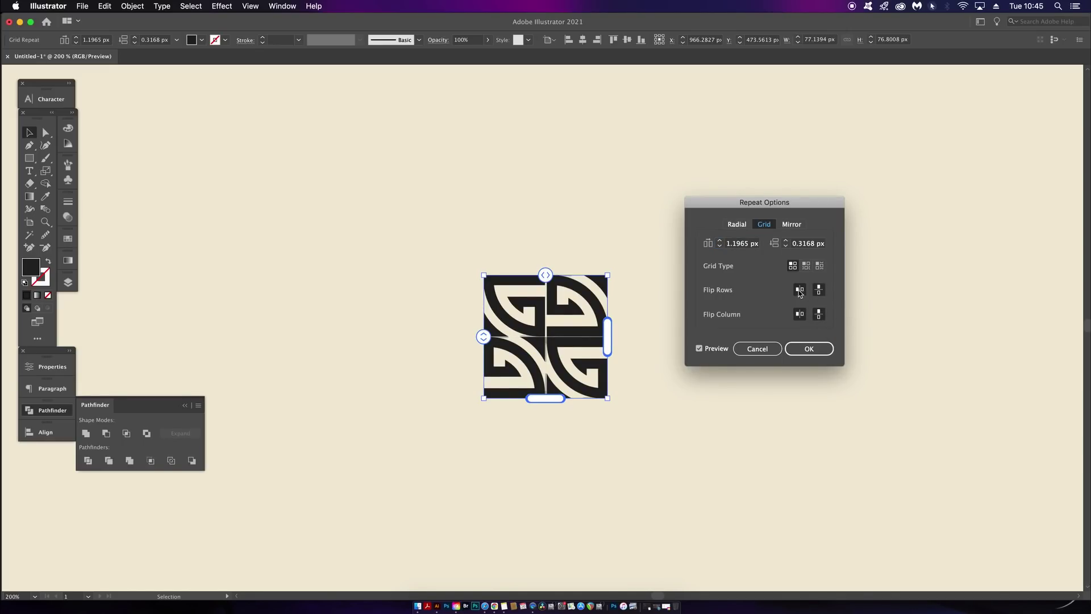
{"action": "left_click", "coordinate": [799, 290]}
{"action": "left_click", "coordinate": [803, 314]}
{"action": "left_click", "coordinate": [805, 315]}
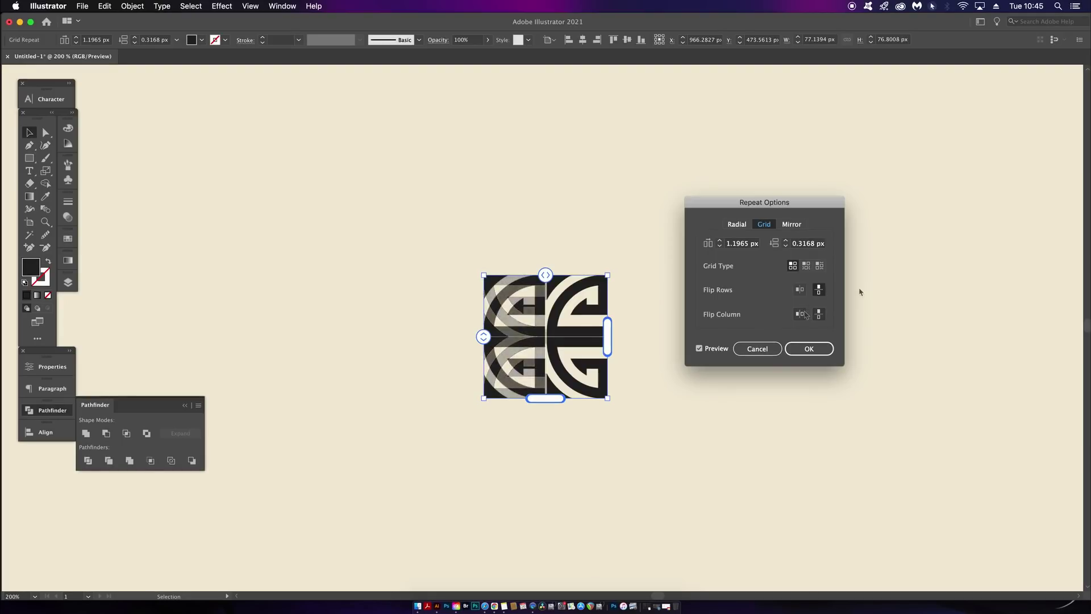
{"action": "left_click", "coordinate": [797, 244]}
{"action": "type", "text": "1"}
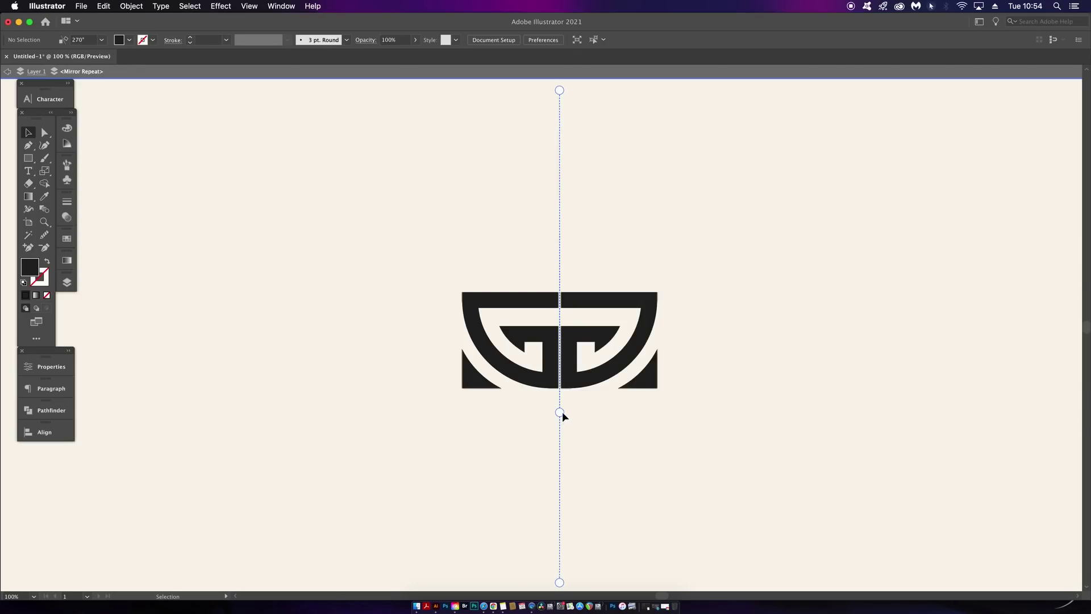
- Pull the mirrored G halves apart and enable Real-Time Drawing and Editing in Performance preferences
{"action": "left_click_drag", "start_coordinate": [560, 411], "coordinate": [575, 413]}
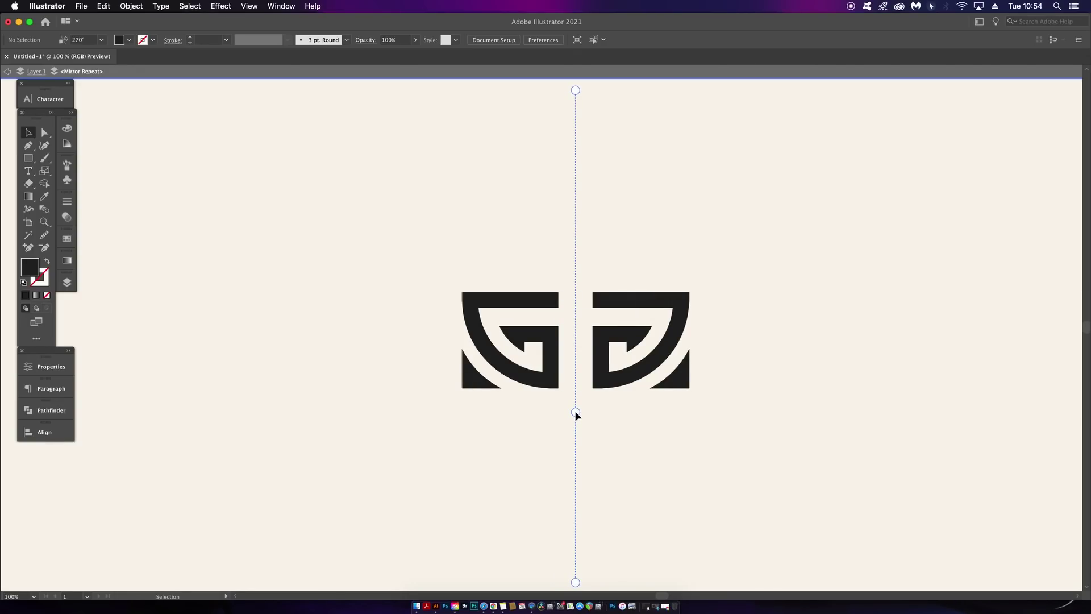
{"action": "left_click", "coordinate": [46, 5]}
{"action": "mouse_move", "coordinate": [57, 36]}
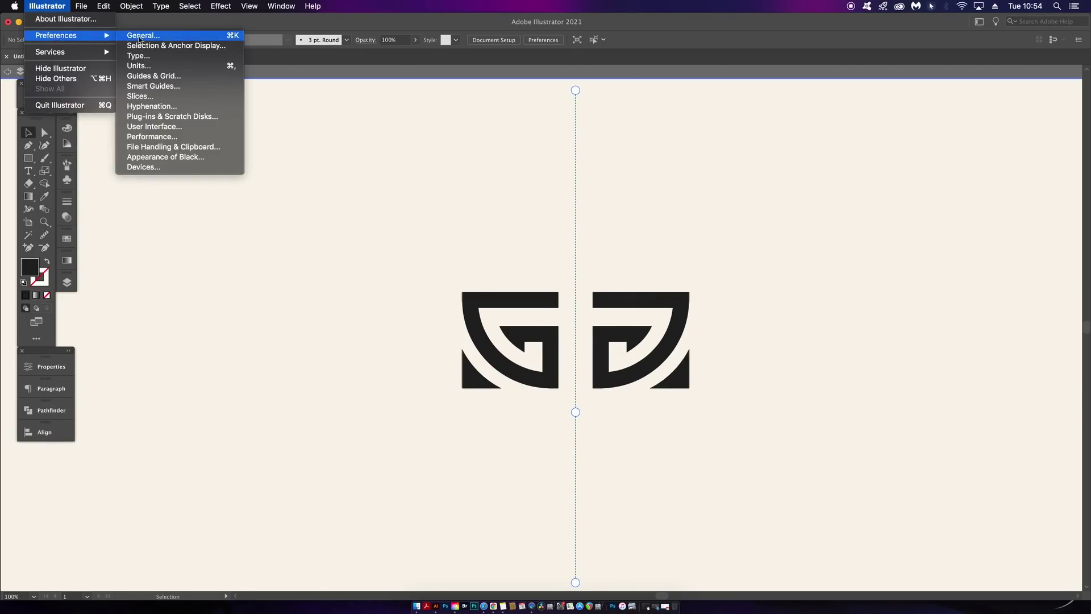
{"action": "left_click", "coordinate": [192, 38]}
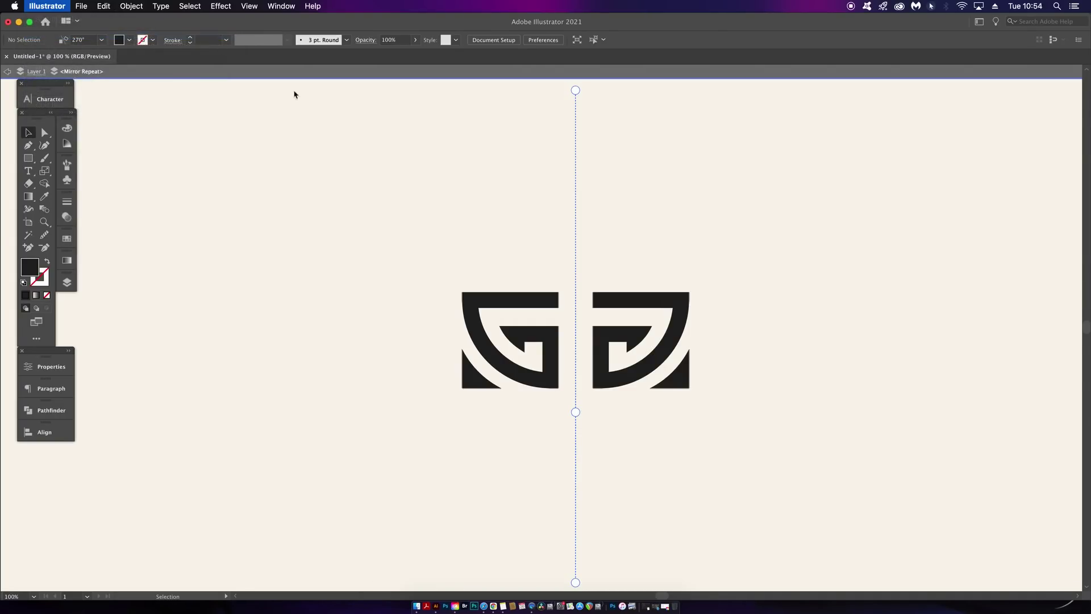
{"action": "left_click", "coordinate": [278, 205]}
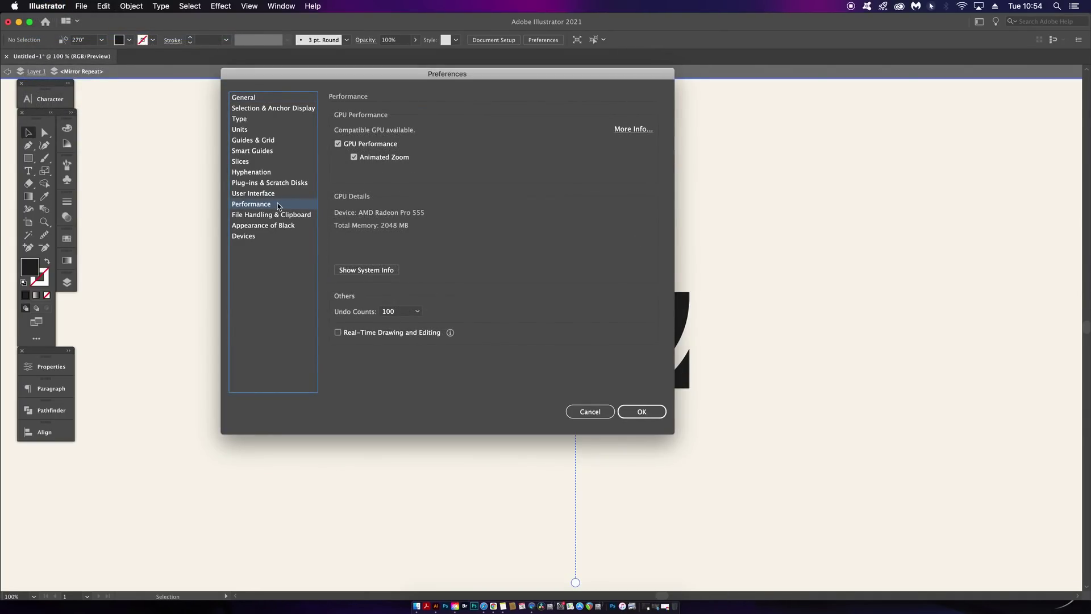
{"action": "left_click", "coordinate": [338, 332]}
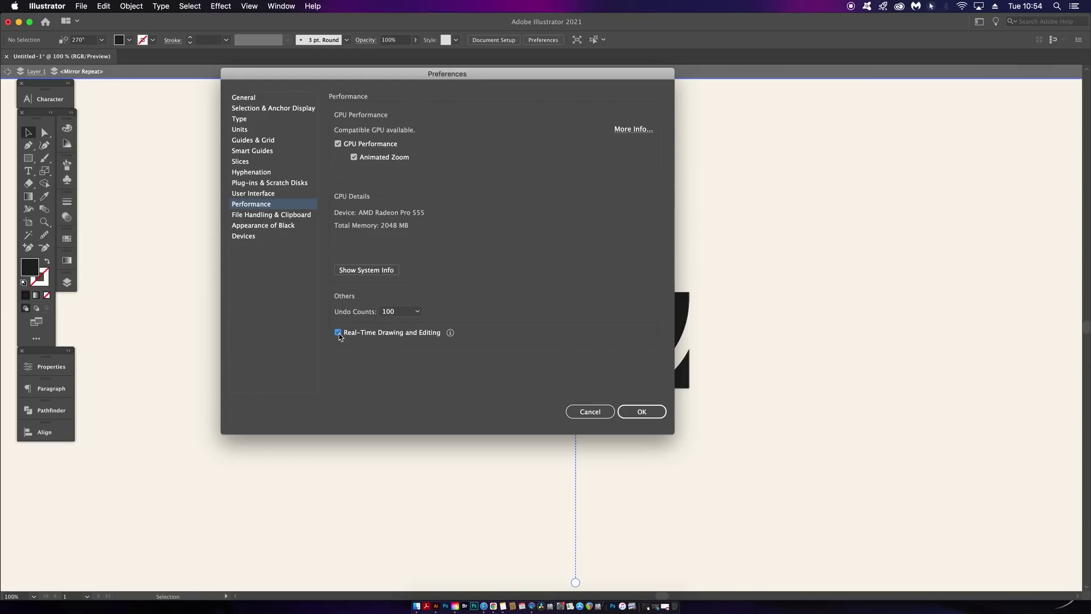
{"action": "left_click", "coordinate": [647, 413]}
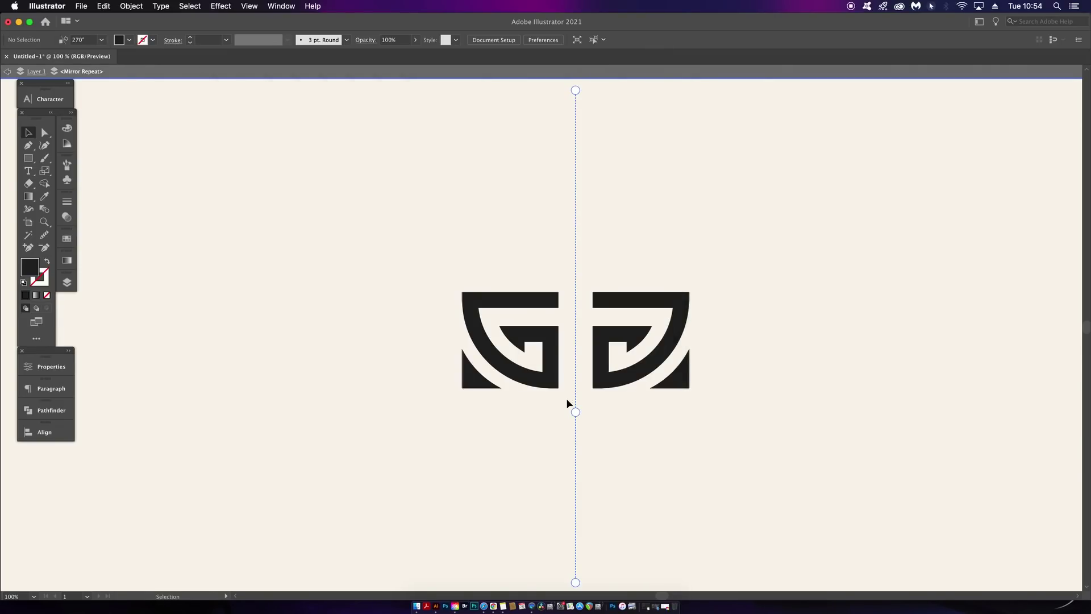
- Drag the mirror axis to separate the halves, rotating it to 225° and then 180°
{"action": "left_click_drag", "start_coordinate": [575, 401], "coordinate": [596, 418]}
{"action": "left_click_drag", "start_coordinate": [598, 90], "coordinate": [719, 306]}
{"action": "scroll", "coordinate": [827, 271], "scroll_direction": "down", "scroll_amount": 1}
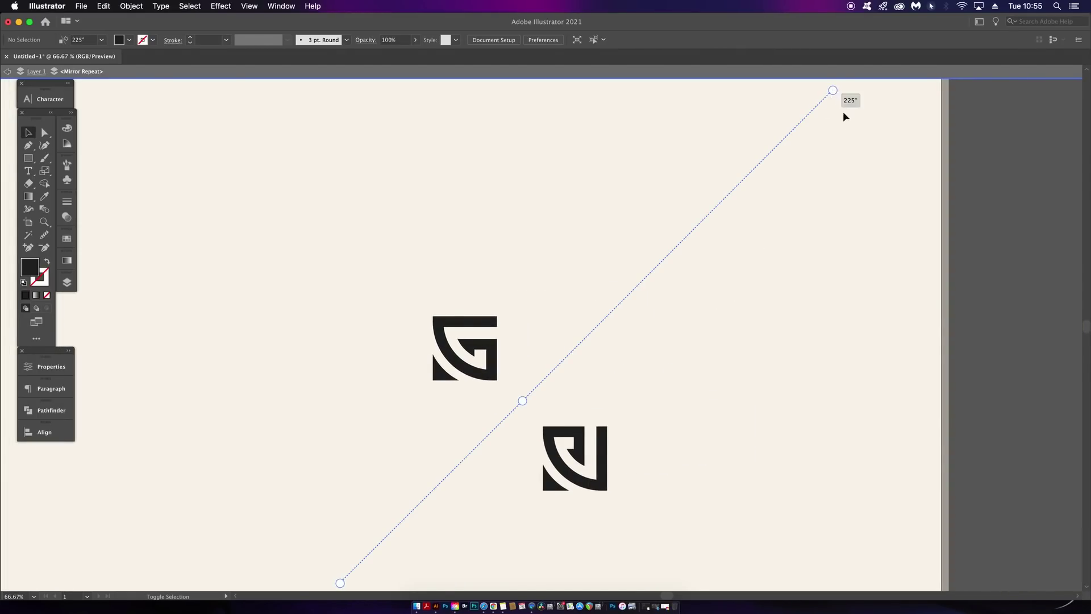
{"action": "left_click_drag", "start_coordinate": [880, 309], "coordinate": [849, 453]}
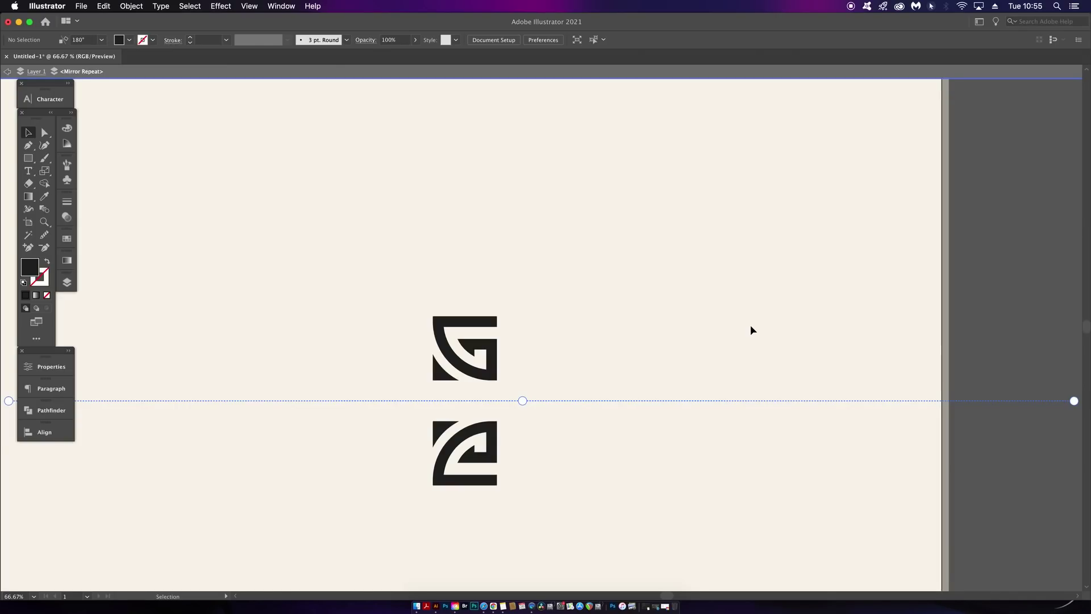
- Try preset axis angles 0°, 180° and 120°, undo, and reposition the G against the diagonal axis
{"action": "left_click", "coordinate": [102, 40]}
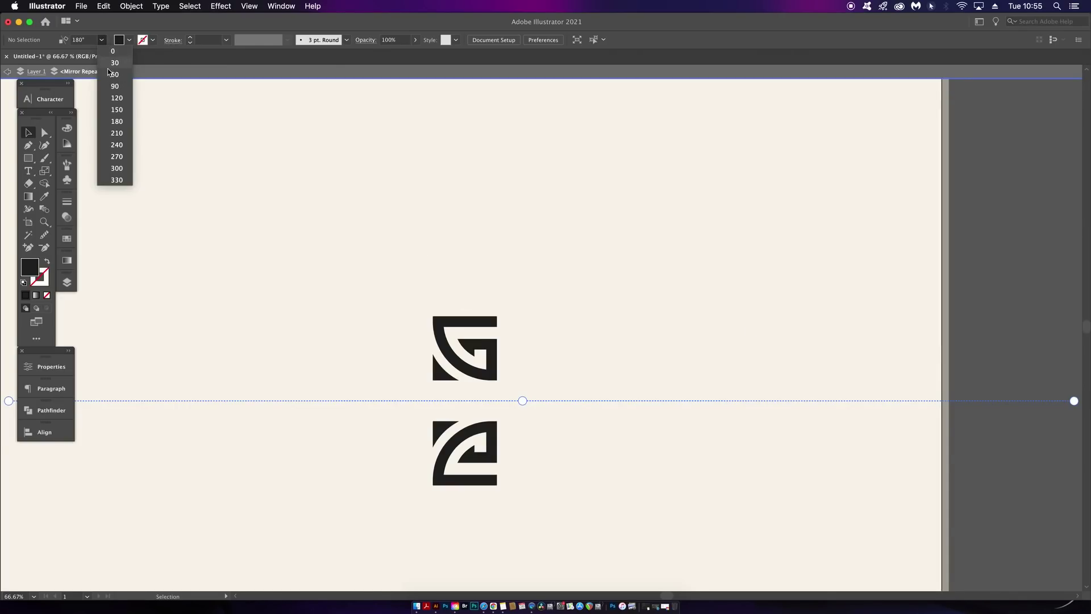
{"action": "left_click", "coordinate": [127, 51]}
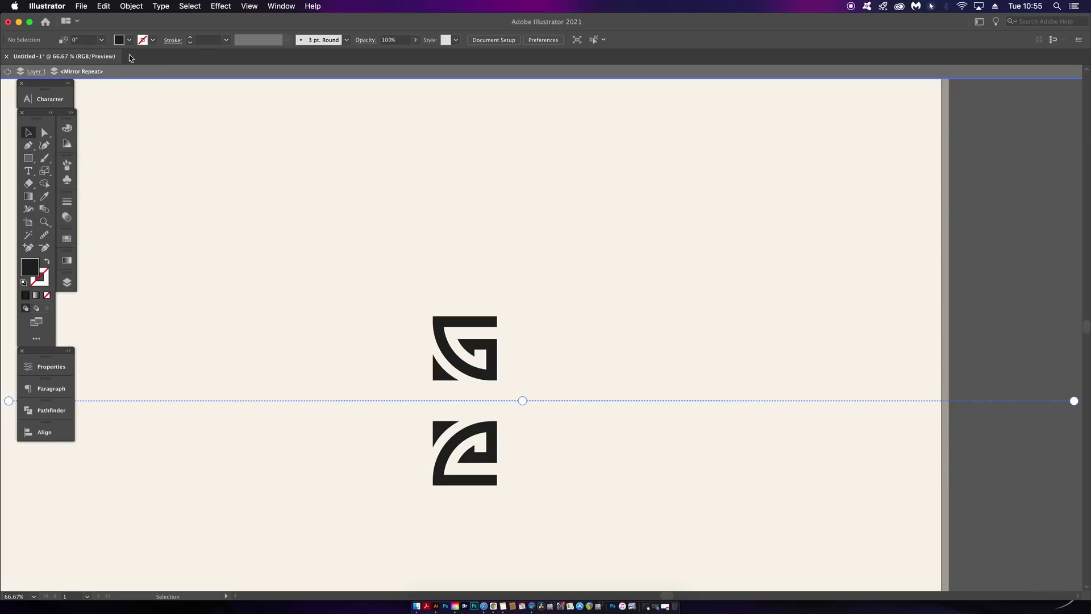
{"action": "left_click", "coordinate": [103, 40]}
{"action": "left_click", "coordinate": [119, 123]}
{"action": "left_click", "coordinate": [102, 39]}
{"action": "left_click", "coordinate": [116, 105]}
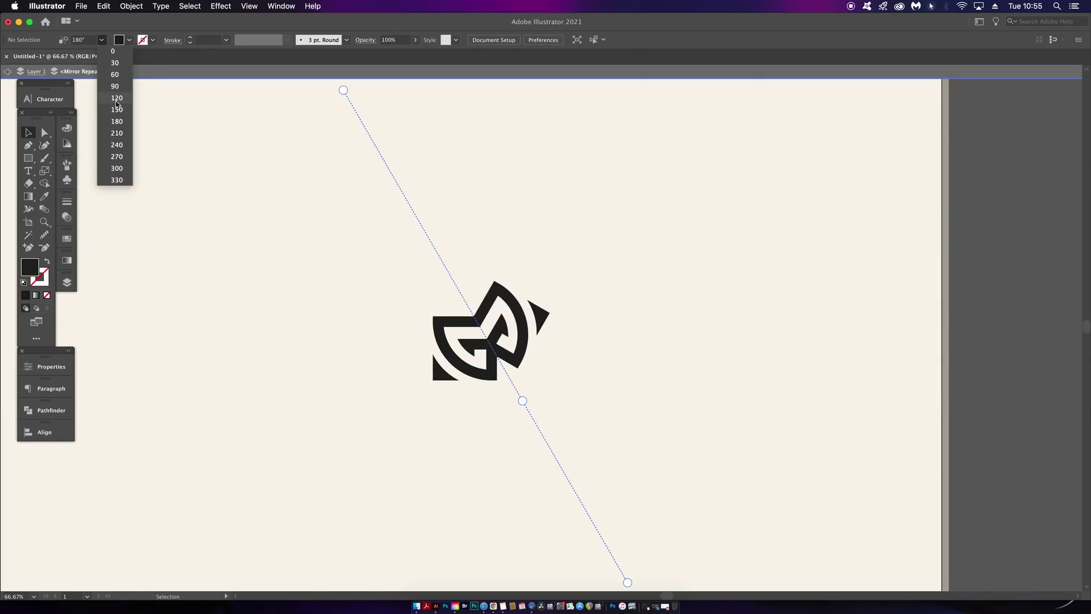
{"action": "left_click", "coordinate": [103, 40]}
{"action": "key", "text": "Escape"}
{"action": "key", "text": "ctrl+z"}
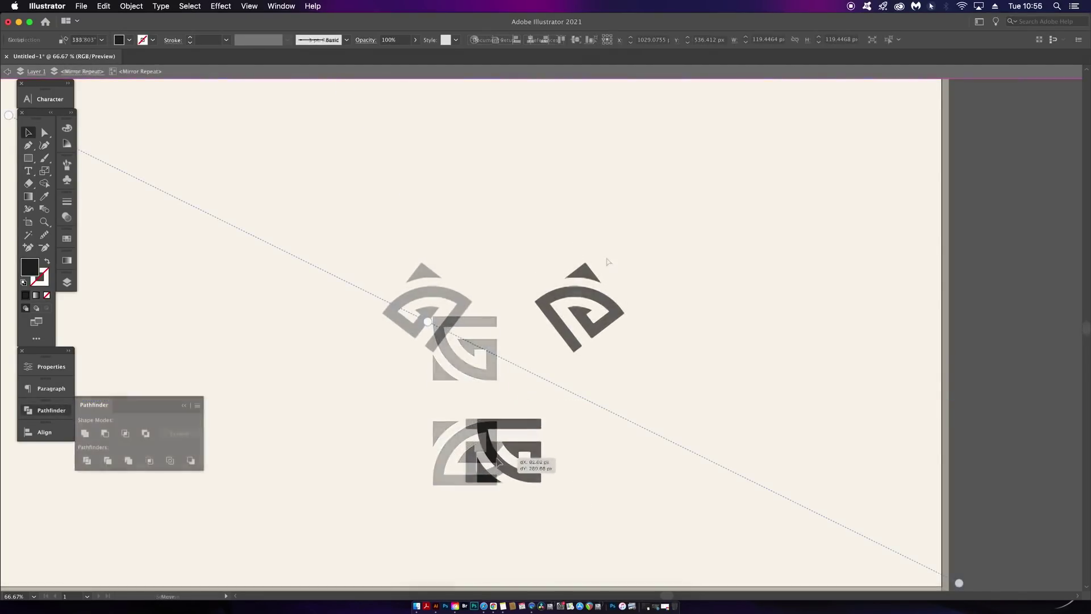
{"action": "left_click_drag", "start_coordinate": [452, 293], "coordinate": [488, 276]}
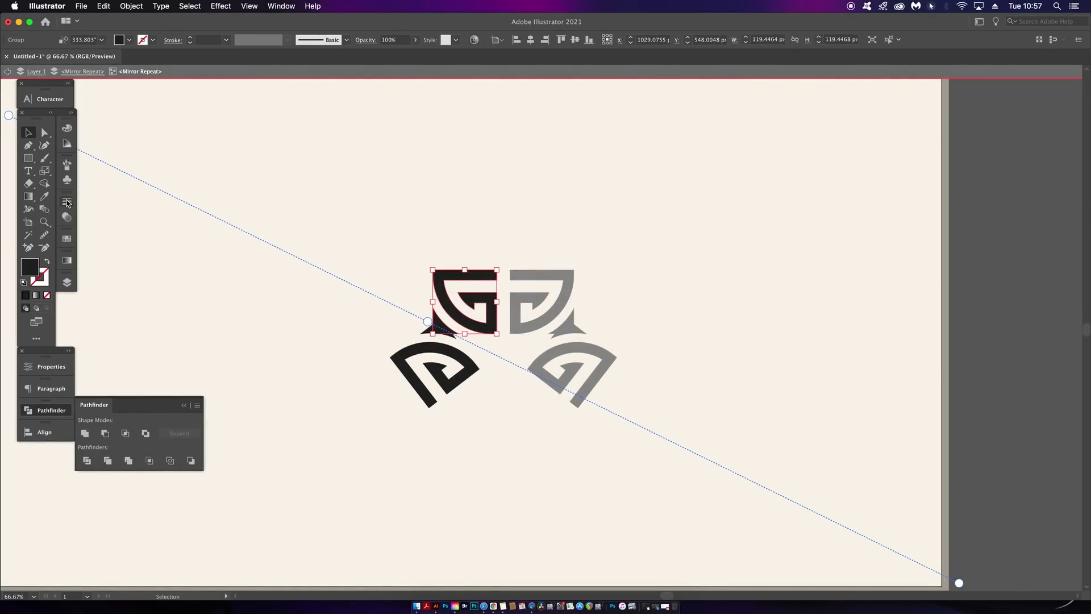
- In Layers, expand <Mirror Repeat> and its <Group> to reveal two paths, toggling their visibility
{"action": "left_click", "coordinate": [67, 282]}
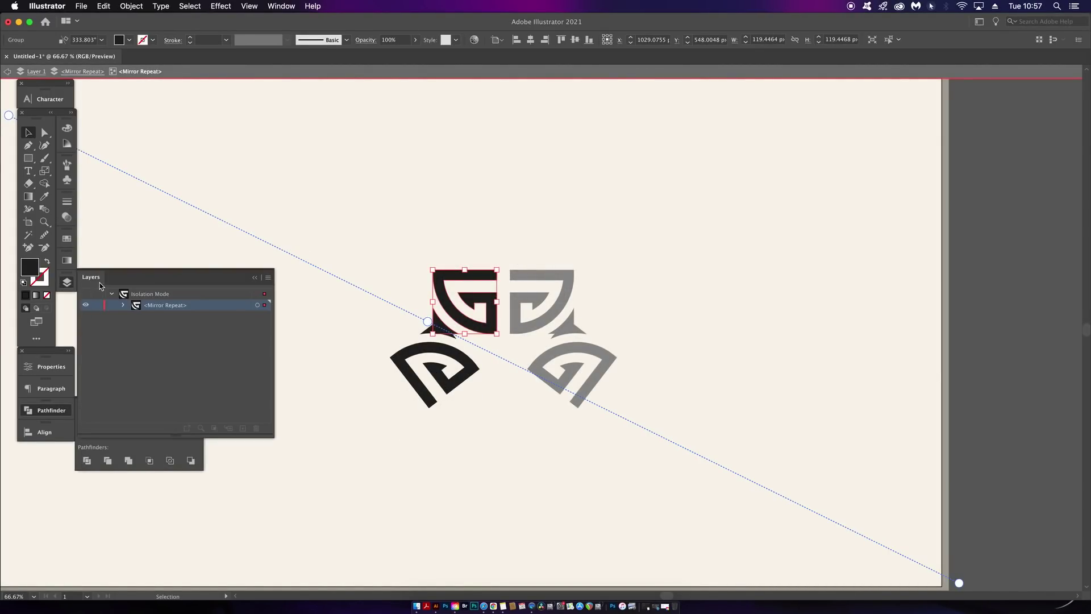
{"action": "left_click", "coordinate": [124, 305]}
{"action": "left_click", "coordinate": [135, 317]}
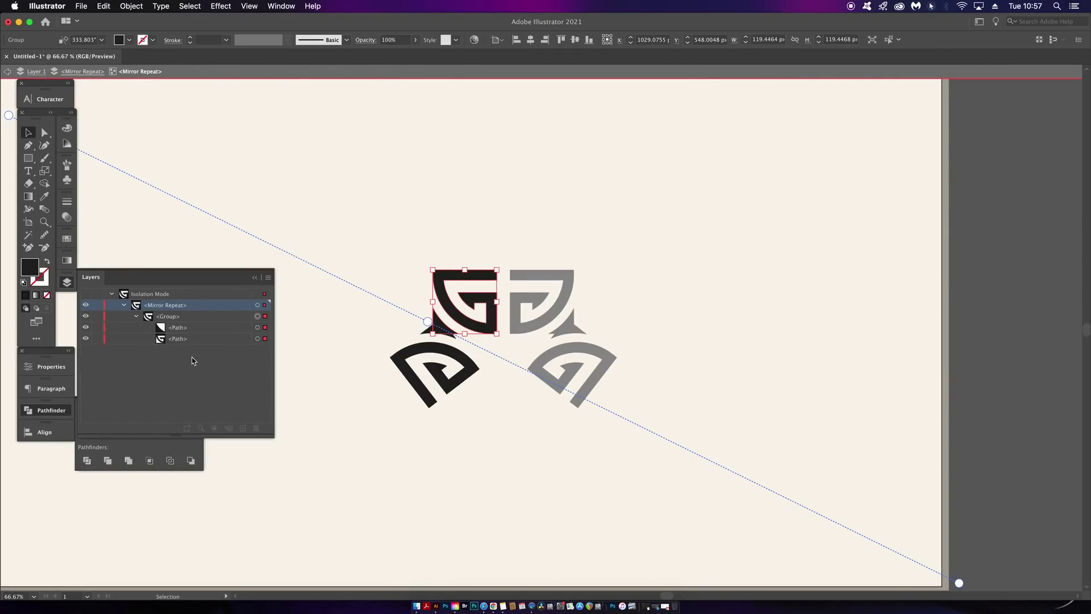
{"action": "left_click", "coordinate": [86, 316]}
{"action": "left_click", "coordinate": [85, 315]}
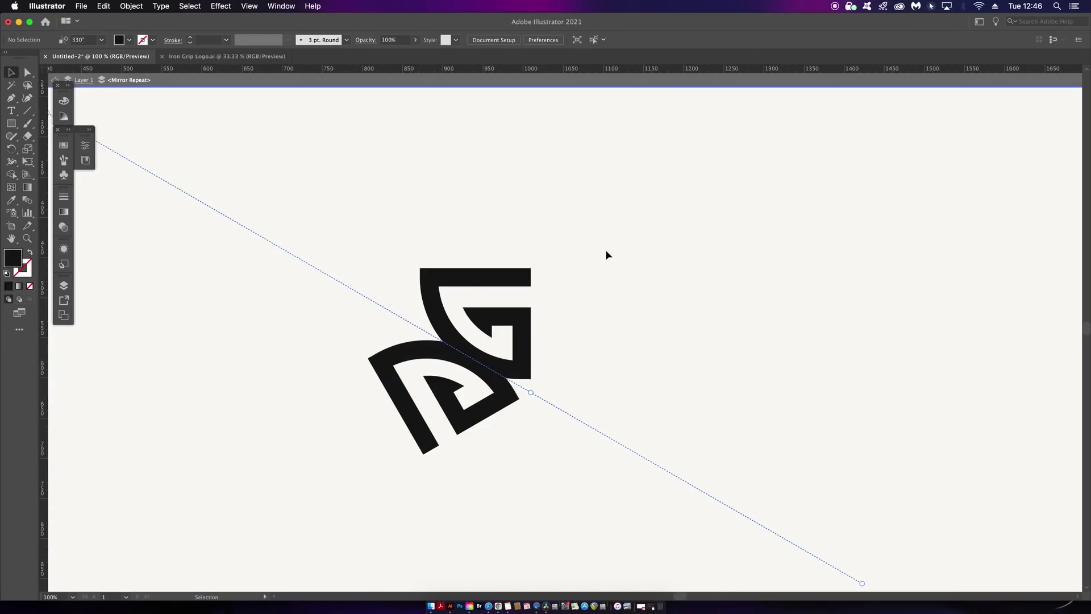
- Exit isolation mode, select the Mirror Repeat, and expand it into a group
{"action": "scroll", "coordinate": [667, 268], "scroll_direction": "up", "scroll_amount": 2}
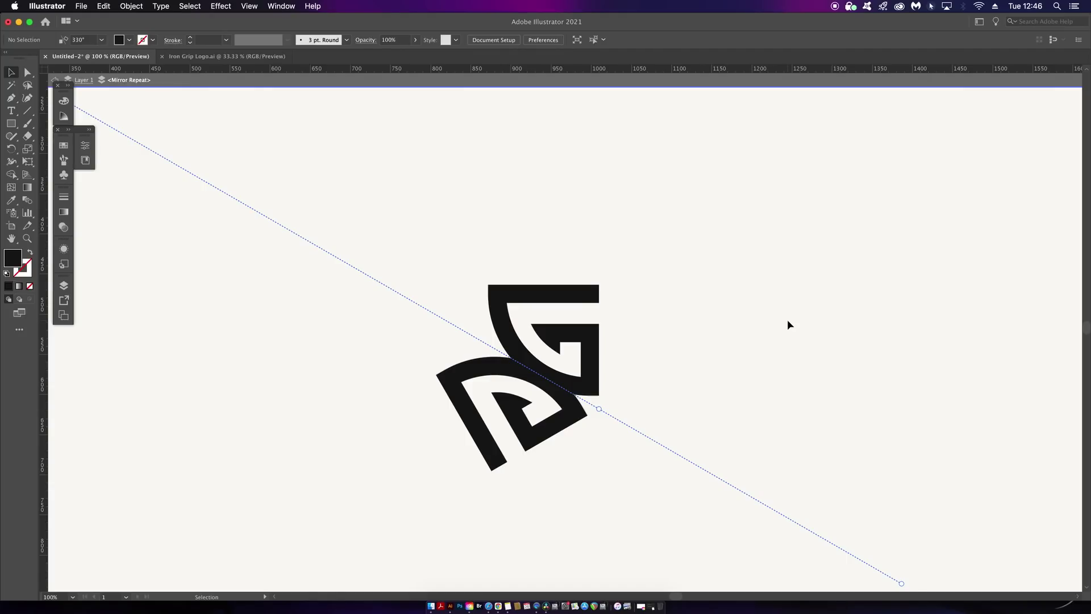
{"action": "double_click", "coordinate": [454, 85]}
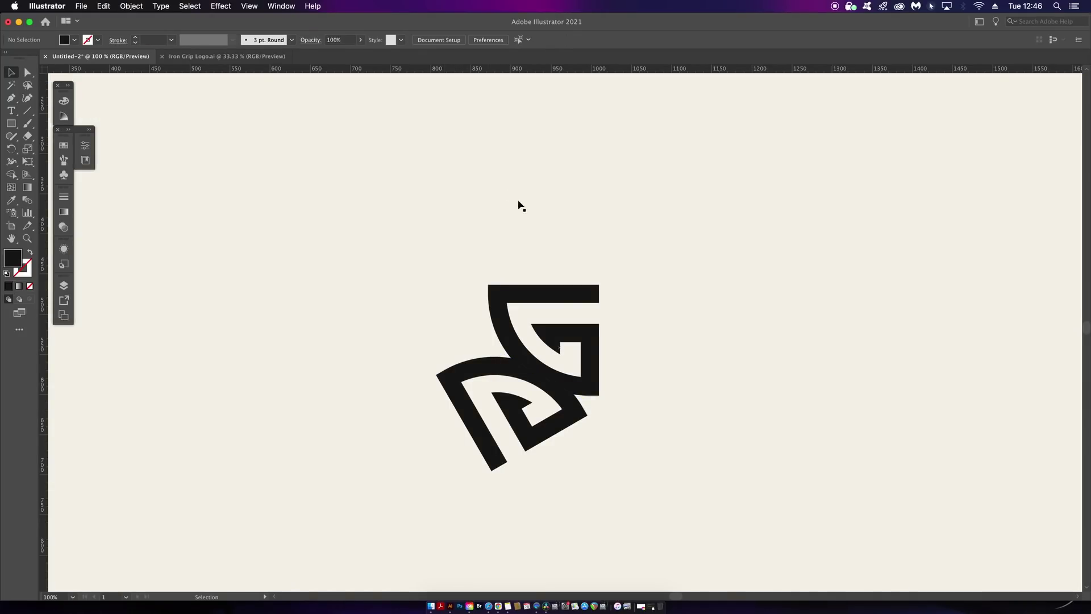
{"action": "left_click", "coordinate": [555, 292]}
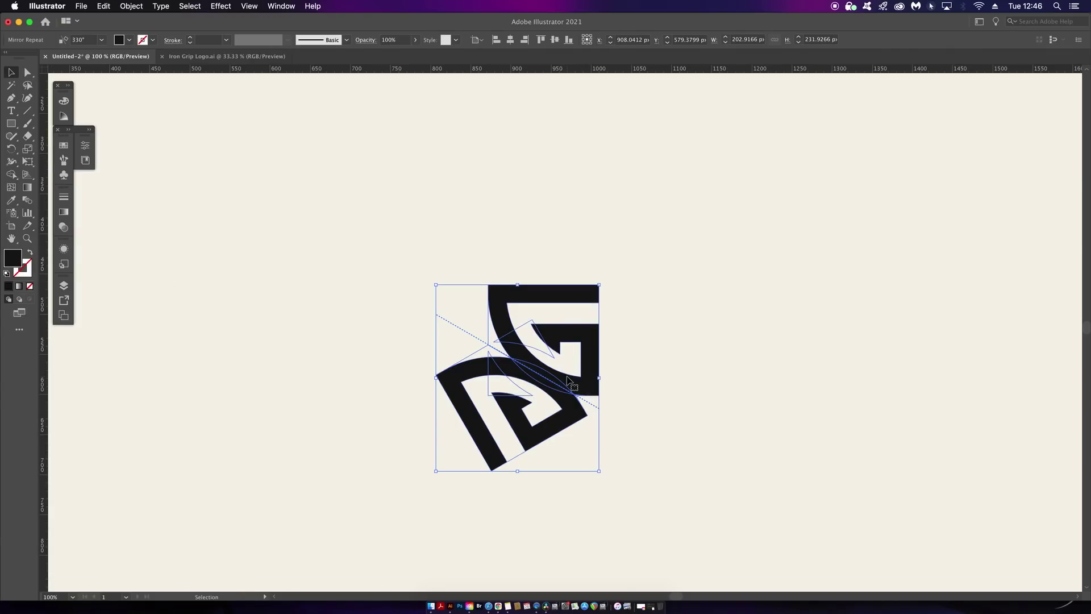
{"action": "left_click", "coordinate": [131, 6]}
{"action": "key", "text": "Return"}
{"action": "key", "text": "Return"}
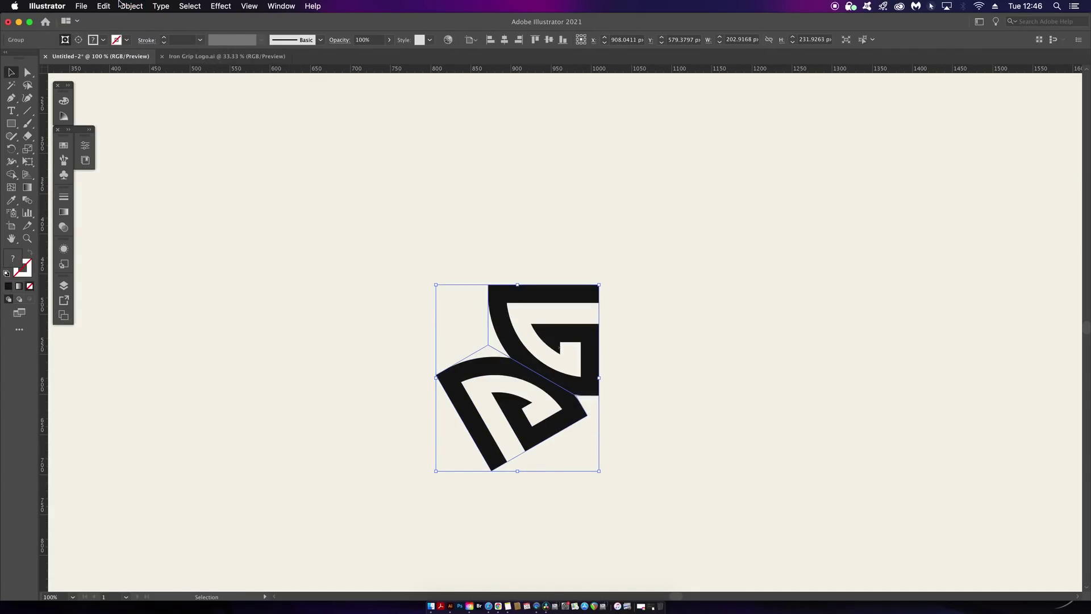
- Select the upright G half and drag it up and right, away from its reflection
{"action": "left_click", "coordinate": [132, 6]}
{"action": "left_click", "coordinate": [441, 146]}
{"action": "left_click", "coordinate": [441, 145]}
{"action": "left_click_drag", "start_coordinate": [563, 304], "coordinate": [616, 292]}
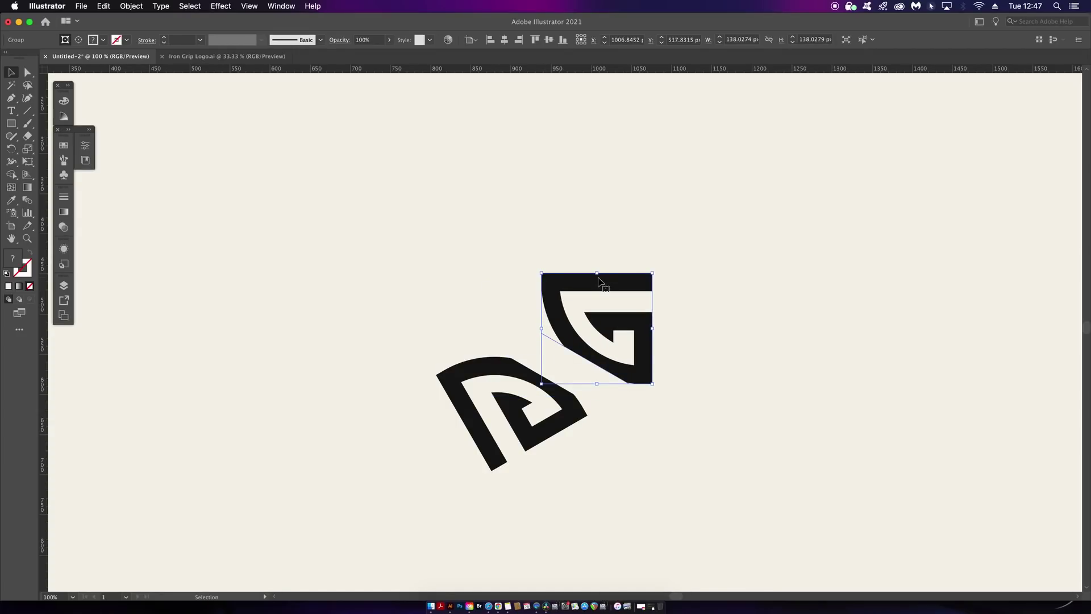